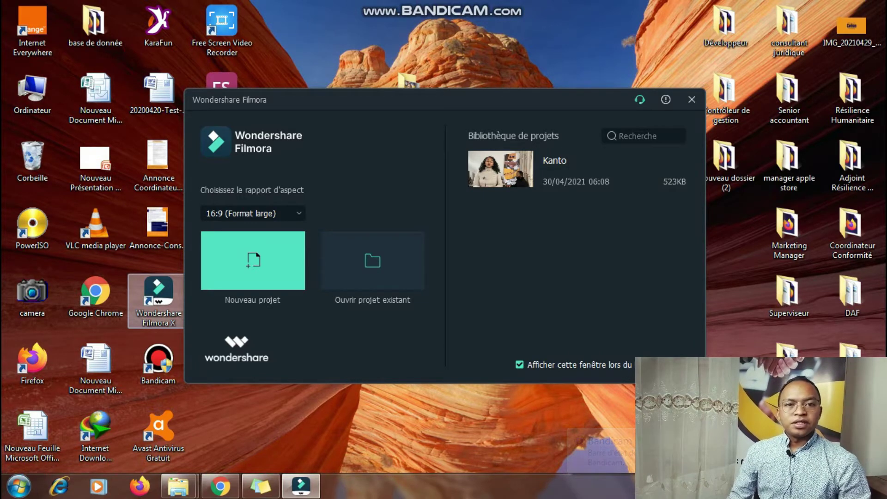
# - Keep the 16:9 aspect ratio and start a new project from the start window
pyautogui.click(157, 226)
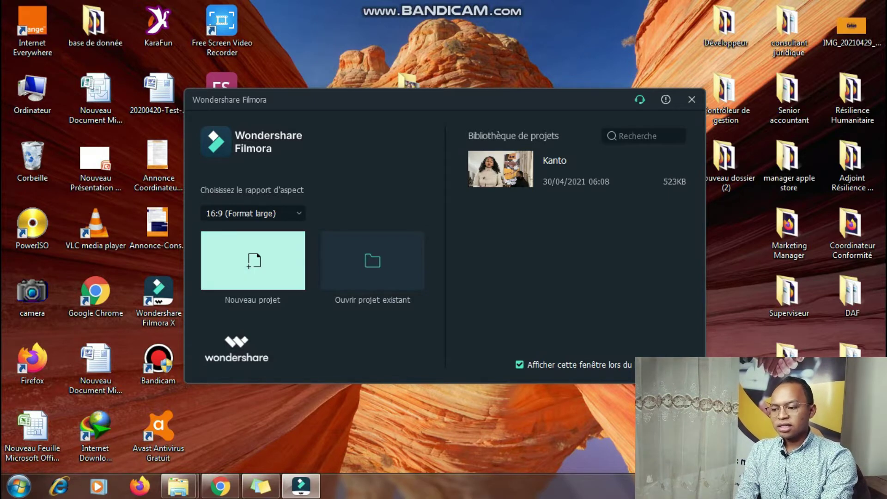
pyautogui.click(253, 261)
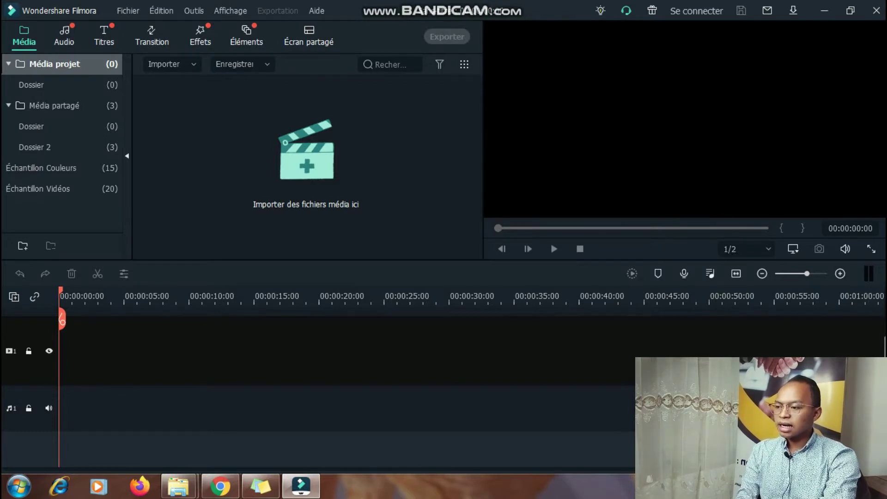
# - Browse the Audio music, then show the Titres favourites, Ouverture 1 and Titre 10
pyautogui.click(64, 36)
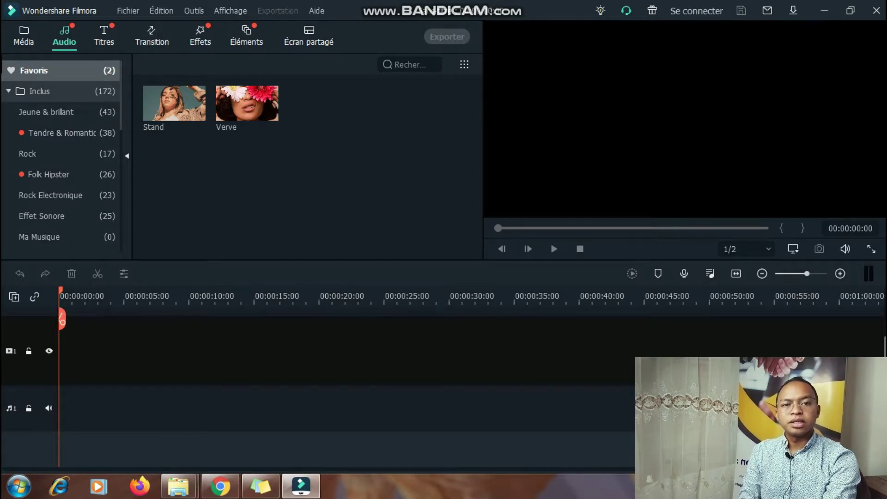
pyautogui.click(103, 36)
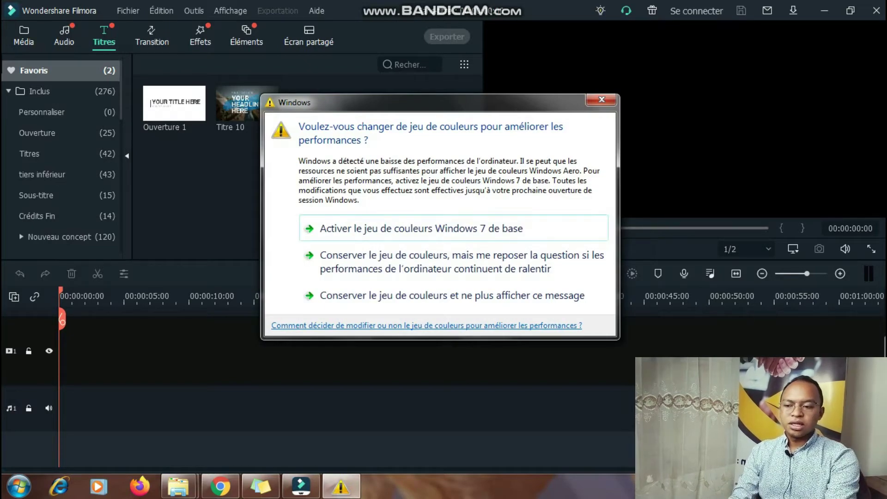
pyautogui.click(602, 99)
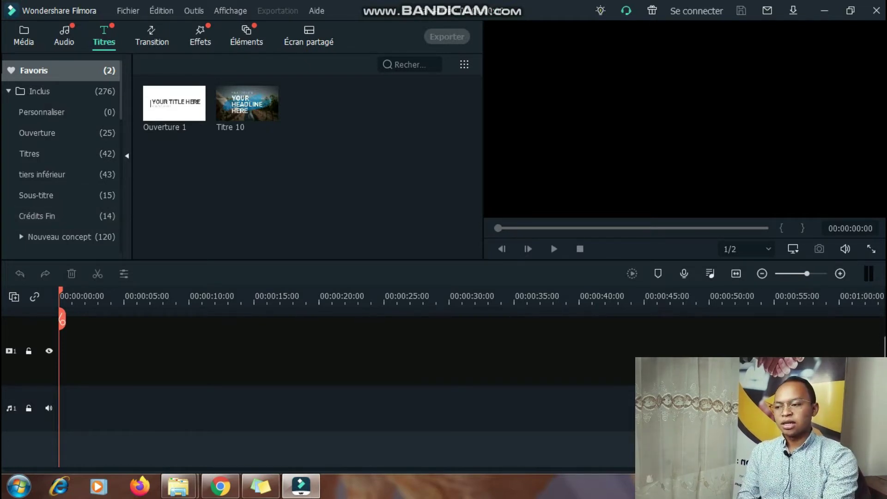
# - Browse the Transition effects, then go back to the empty Média projet library
pyautogui.click(152, 36)
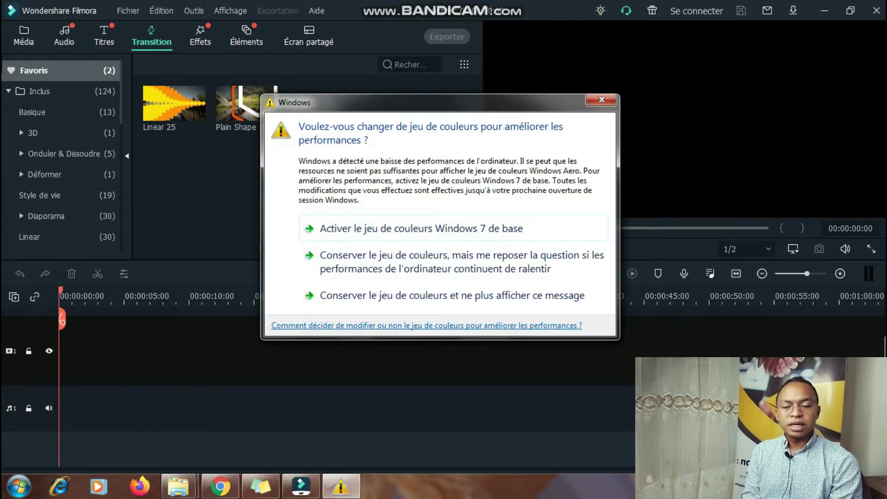
pyautogui.click(602, 100)
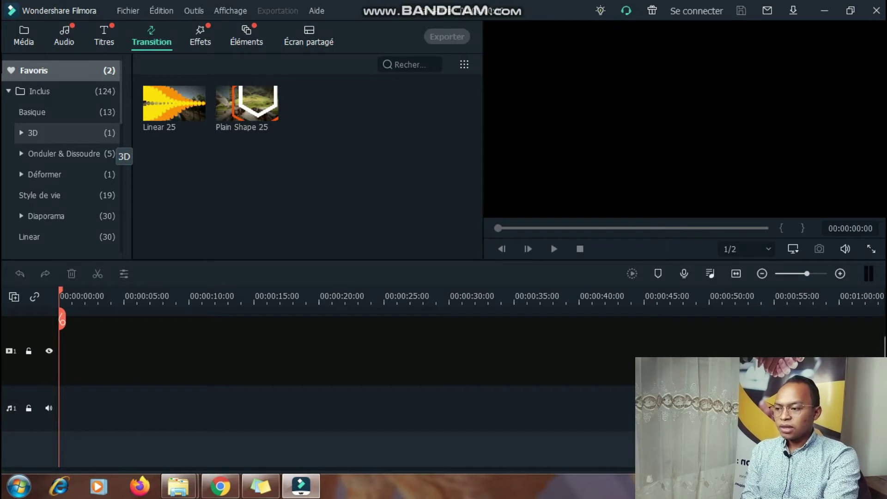
pyautogui.click(24, 36)
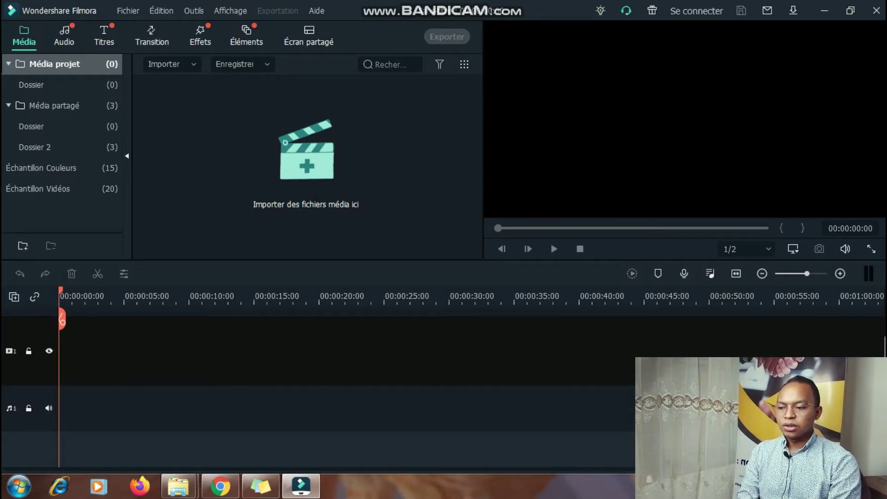
# - Import VID_20210511_135157 with Ctrl+I and drop it at the start of video track 1
pyautogui.hotkey('ctrl', 'i')
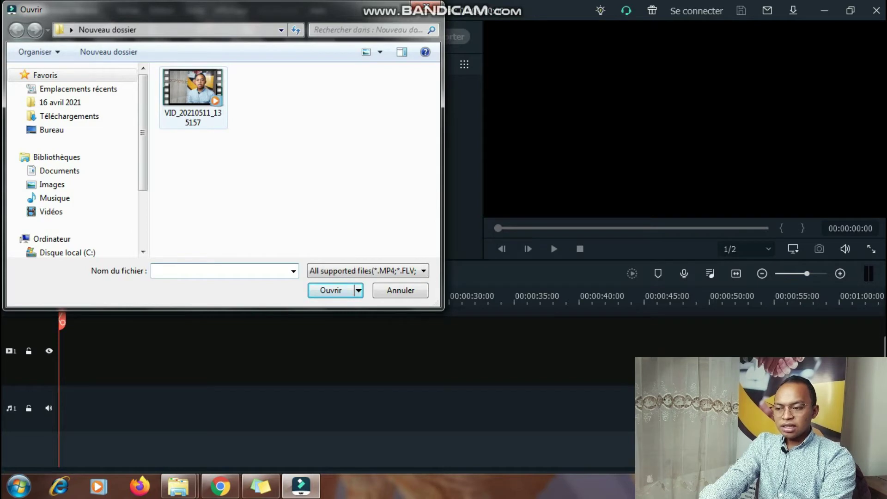
pyautogui.doubleClick(193, 97)
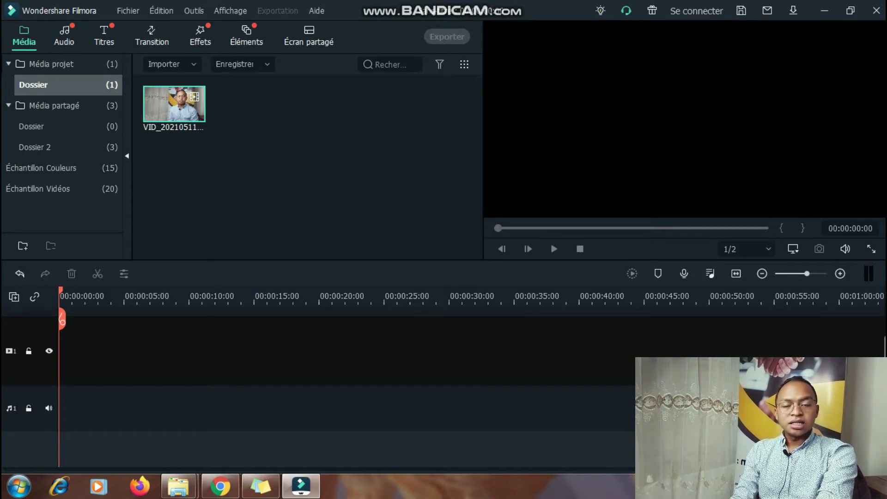
pyautogui.moveTo(176, 106)
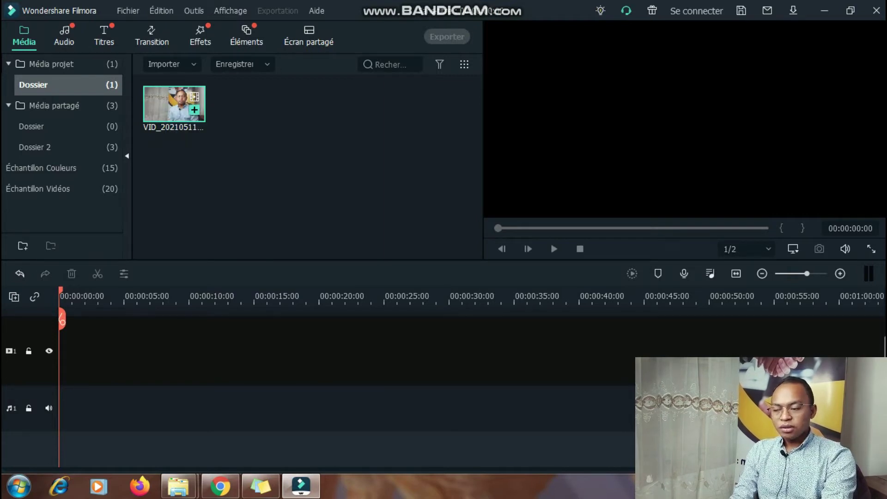
pyautogui.moveTo(174, 105); pyautogui.dragTo(59, 350)
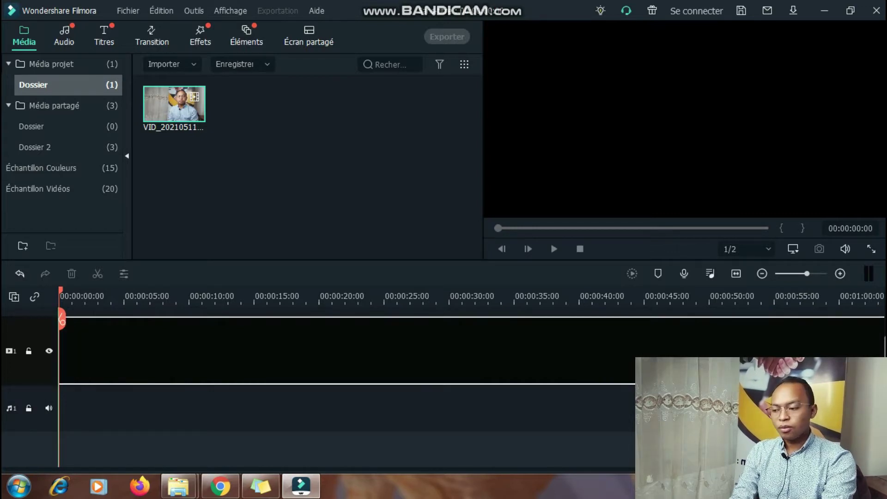
pyautogui.moveTo(59, 349); pyautogui.dragTo(59, 349)
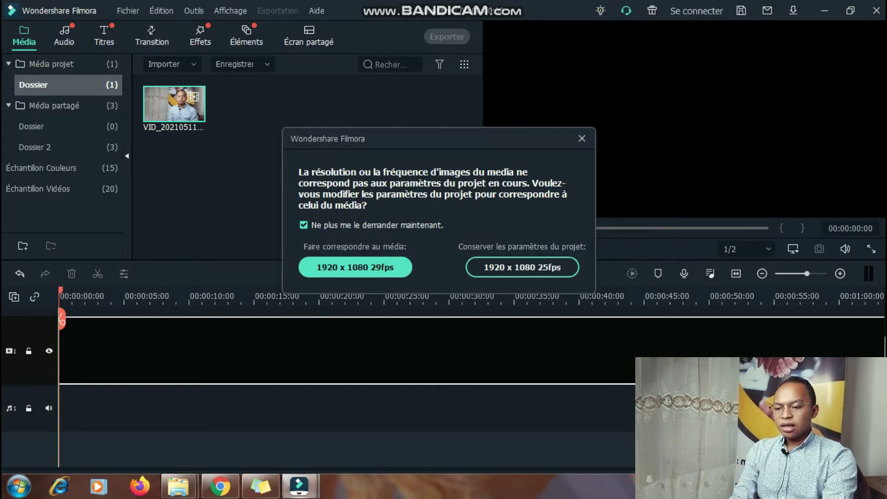
# - Pick a 1920 x 1080 frame-rate option so the clip stays on the timeline
pyautogui.click(355, 268)
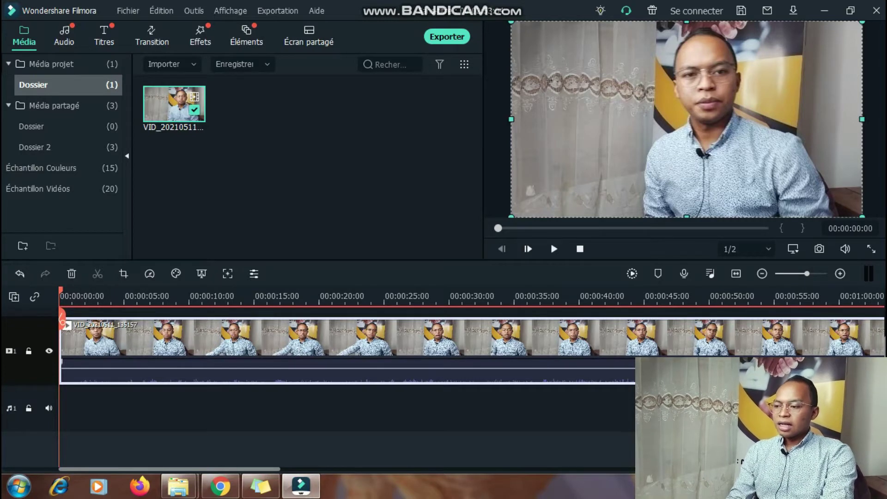
# - Preview the Verve music track and remove it from the favourite music
pyautogui.click(64, 36)
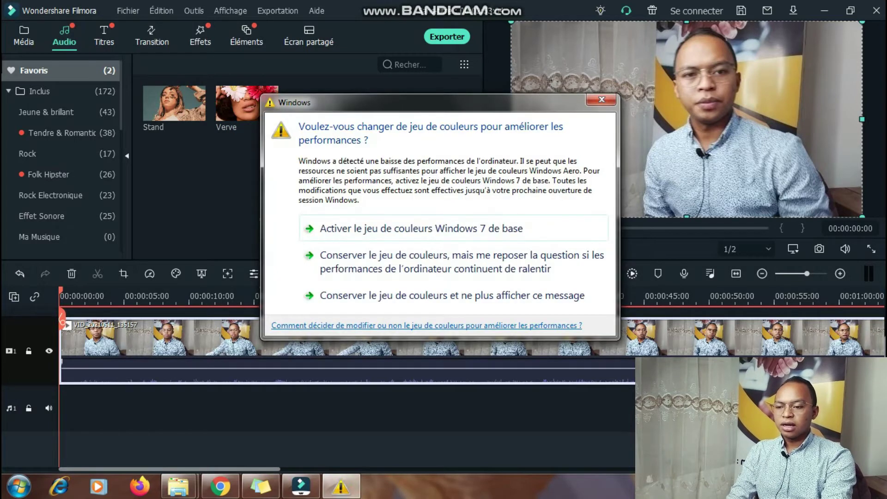
pyautogui.press('Escape')
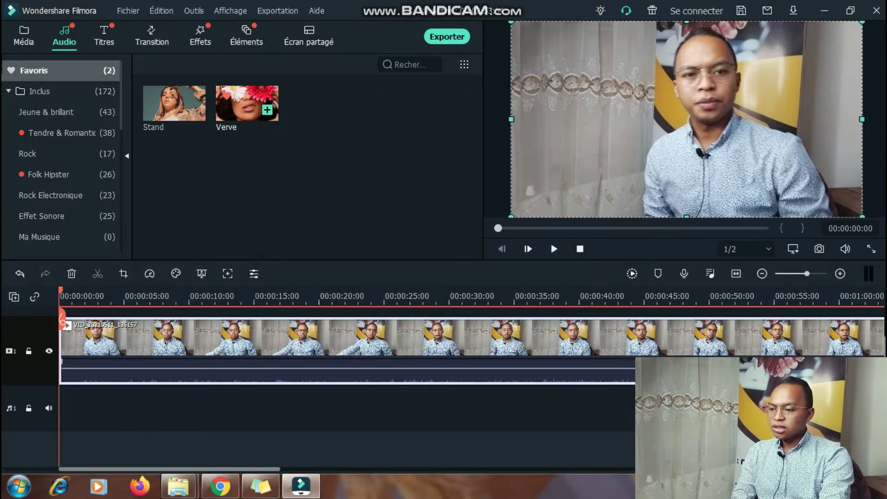
pyautogui.doubleClick(247, 104)
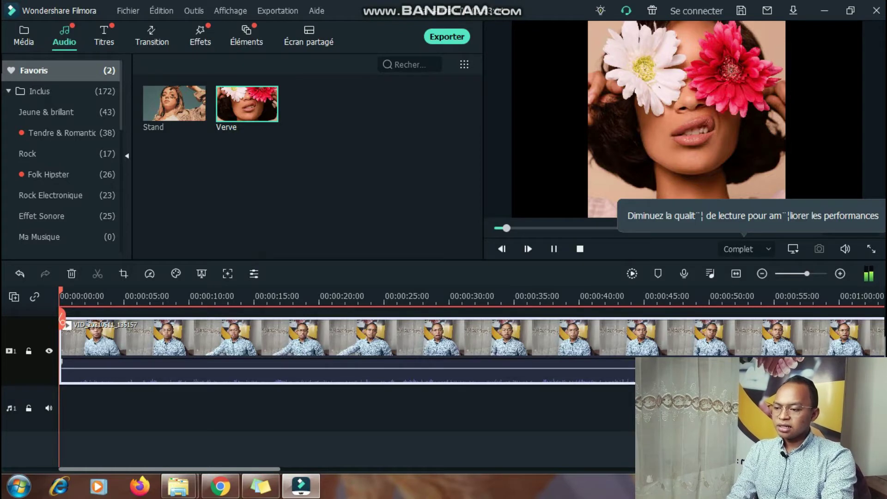
pyautogui.click(227, 95)
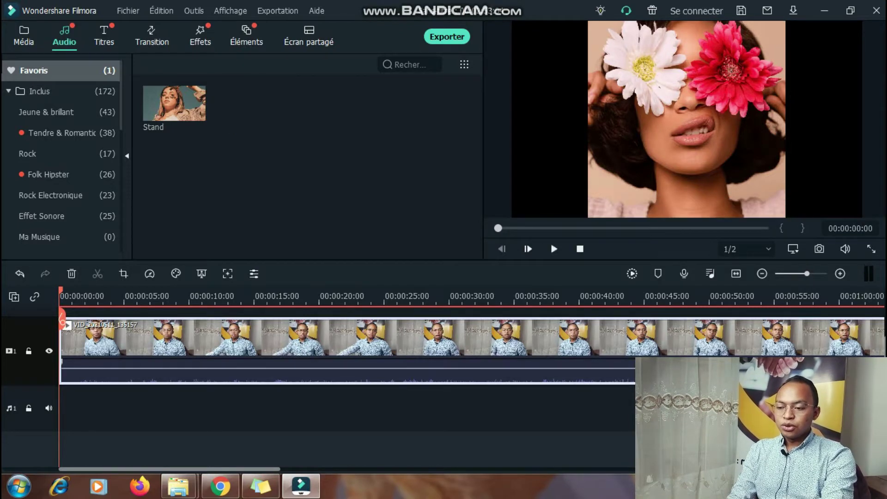
# - Lay the Stand music on audio track 1 from 00:00:00:00
pyautogui.click(174, 104)
pyautogui.moveTo(174, 103); pyautogui.dragTo(60, 406)
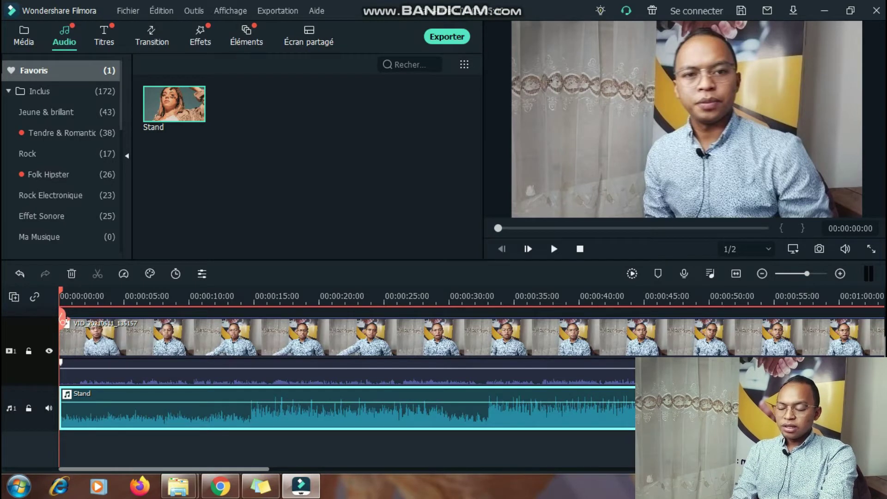
pyautogui.moveTo(61, 319); pyautogui.dragTo(264, 344)
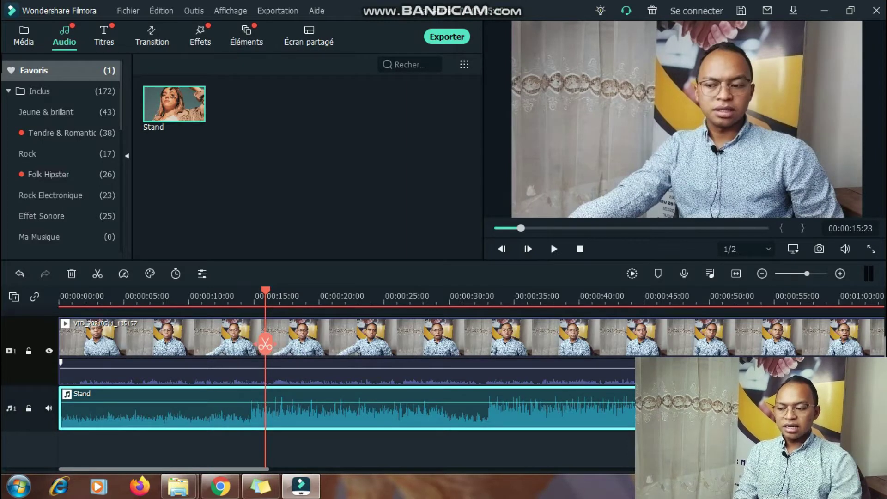
# - Split the Stand audio clip at 00:00:15:23, then select the video clip
pyautogui.click(265, 344)
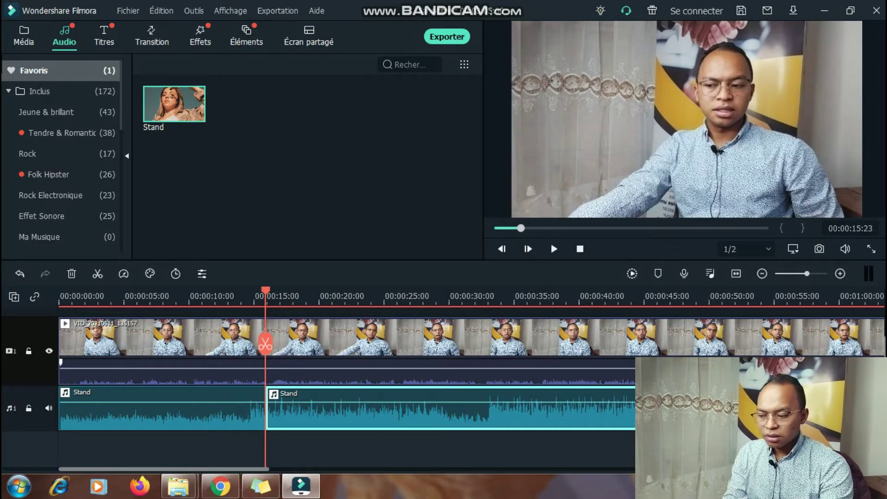
pyautogui.click(305, 342)
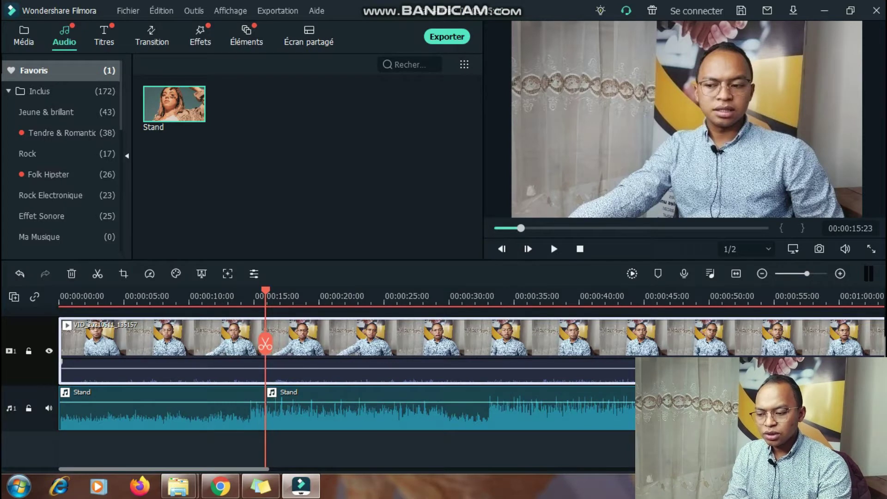
pyautogui.moveTo(255, 402)
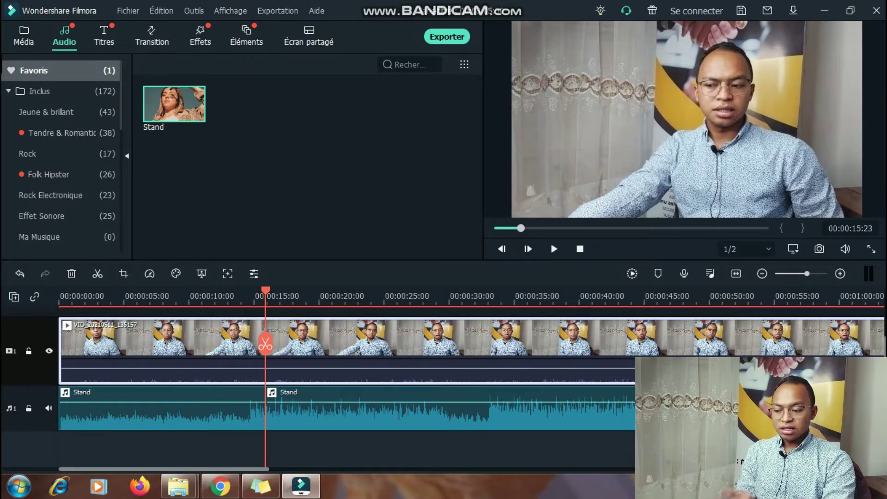
# - Lock audio track 1, then scrub the playhead from the start to about 00:00:15
pyautogui.click(29, 408)
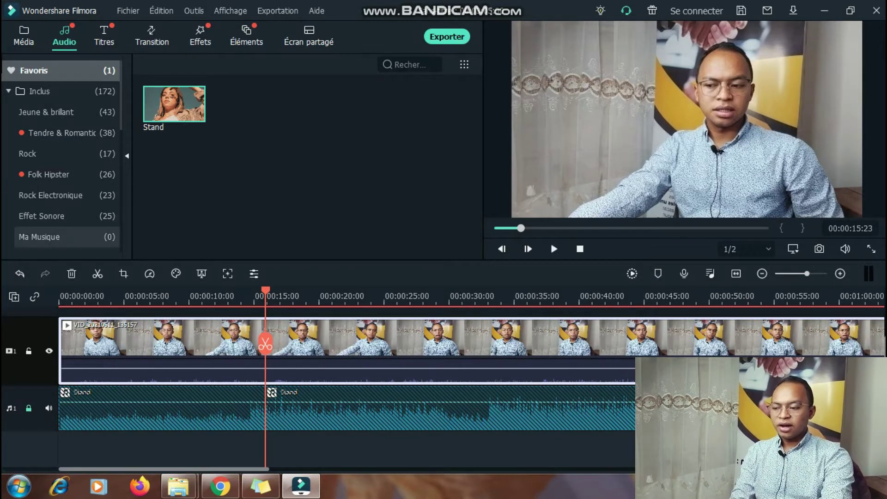
pyautogui.moveTo(265, 344); pyautogui.dragTo(62, 343)
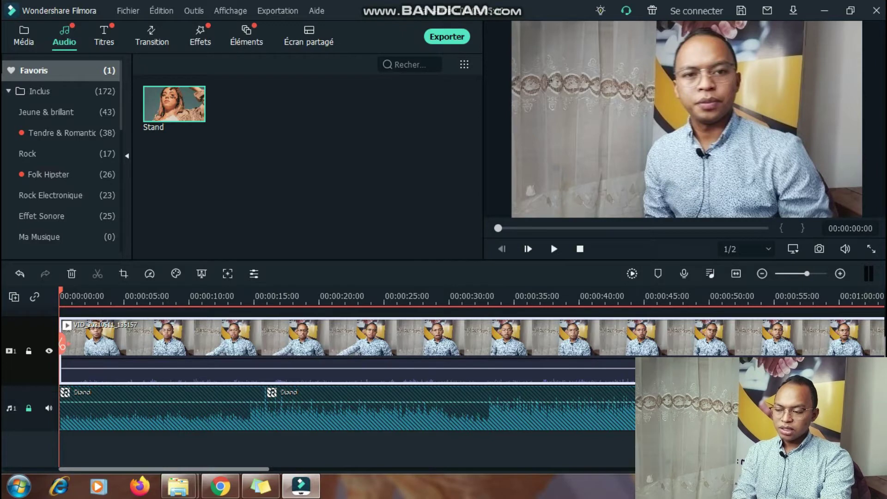
pyautogui.moveTo(61, 346); pyautogui.dragTo(263, 355)
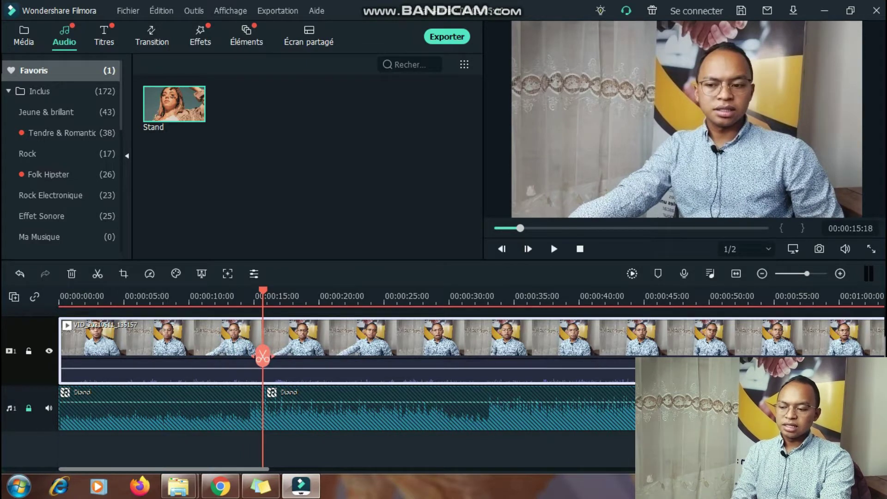
# - Try splitting the video at 00:00:15:18, undo the cut, and return to 00:00:00:00
pyautogui.click(263, 356)
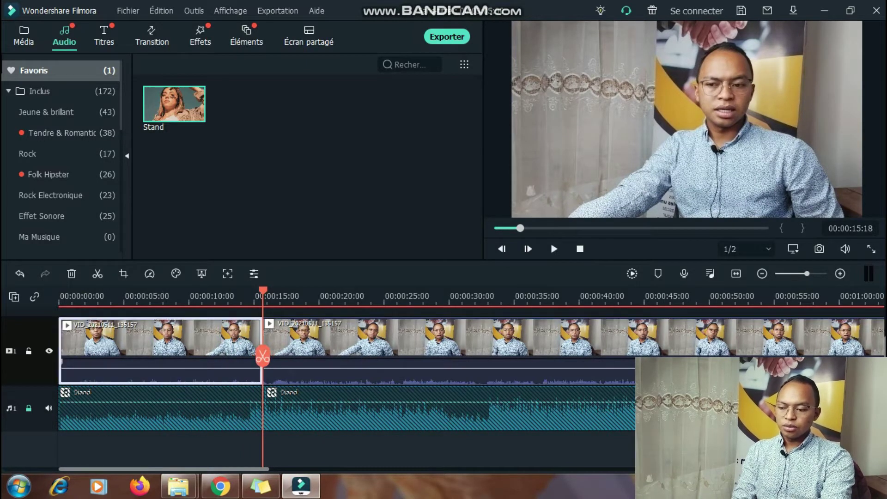
pyautogui.click(319, 344)
pyautogui.click(208, 344)
pyautogui.click(319, 344)
pyautogui.click(208, 344)
pyautogui.click(319, 344)
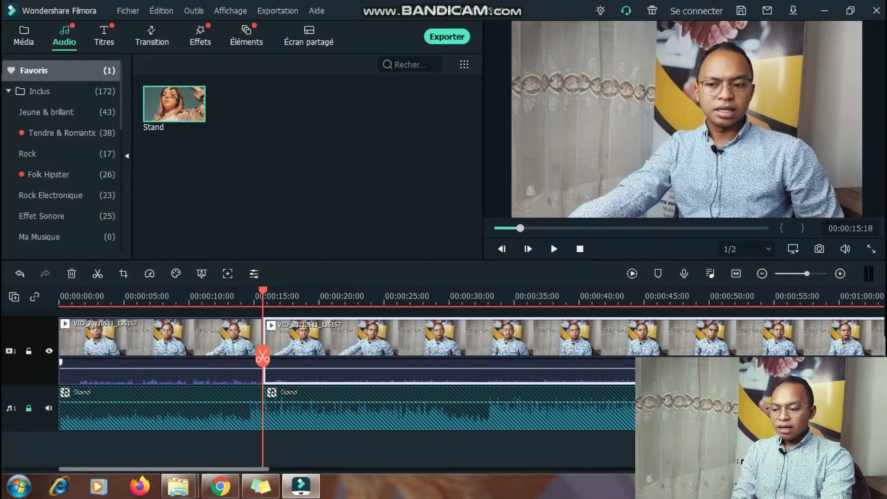
pyautogui.click(208, 344)
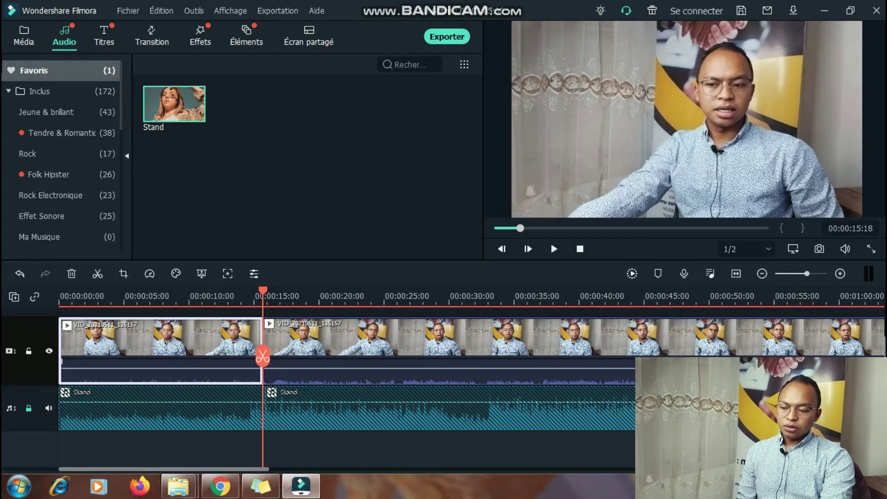
pyautogui.click(267, 356)
pyautogui.click(208, 344)
pyautogui.click(318, 344)
pyautogui.click(208, 344)
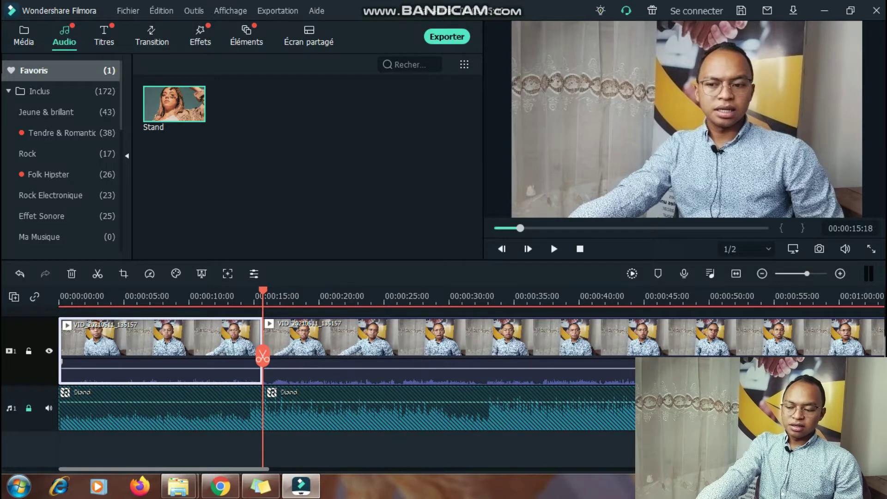
pyautogui.hotkey('ctrl', 'z')
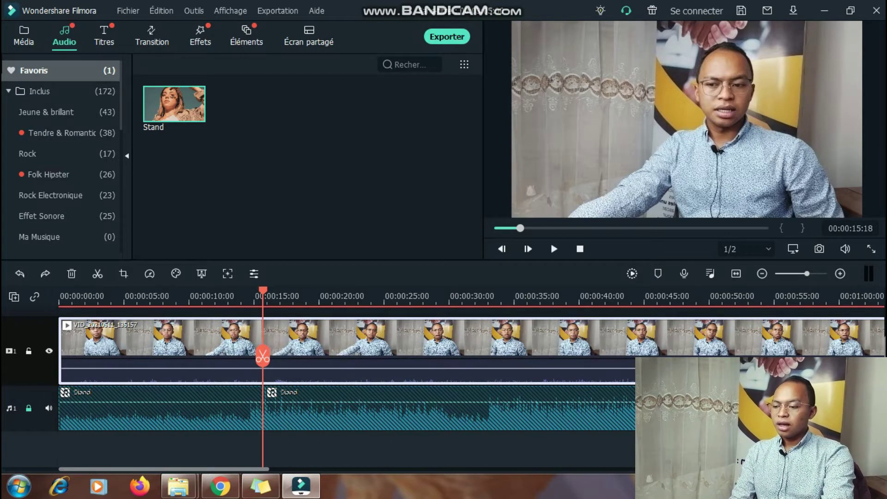
pyautogui.moveTo(262, 356); pyautogui.dragTo(61, 355)
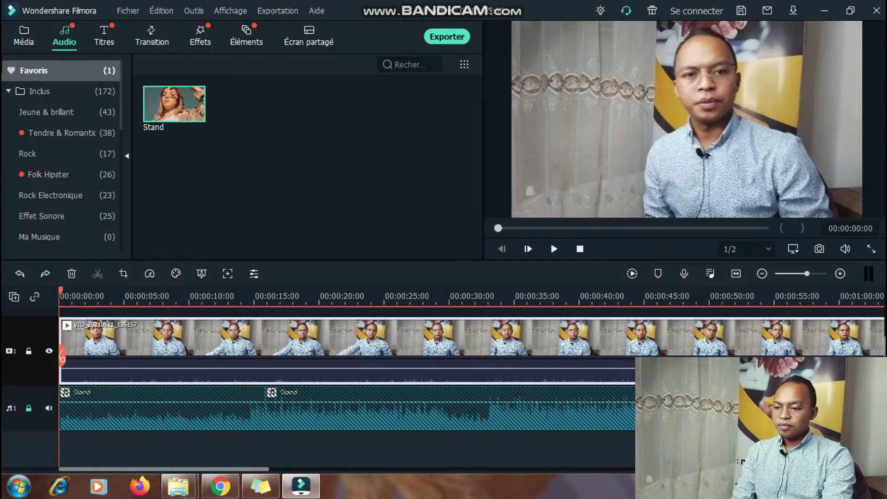
# - Delete the video's trimmed opening and place Ouverture 1 at the timeline start for editing
pyautogui.click(104, 36)
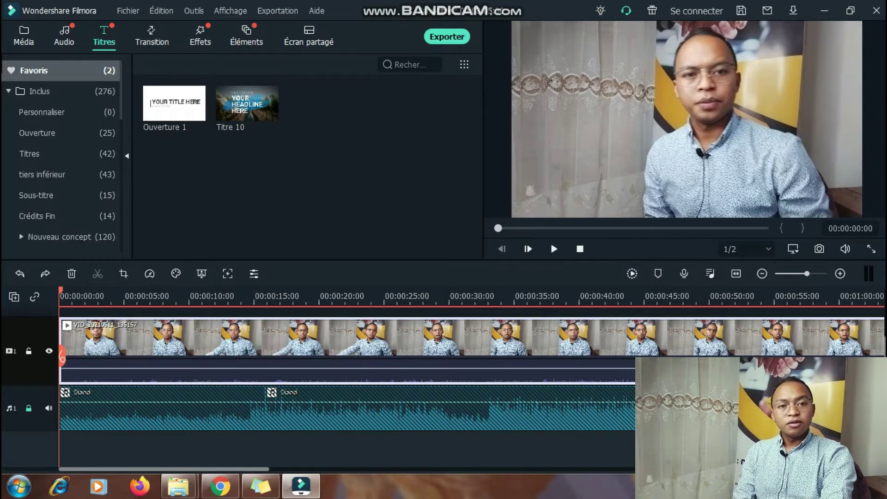
pyautogui.moveTo(139, 344); pyautogui.dragTo(225, 344)
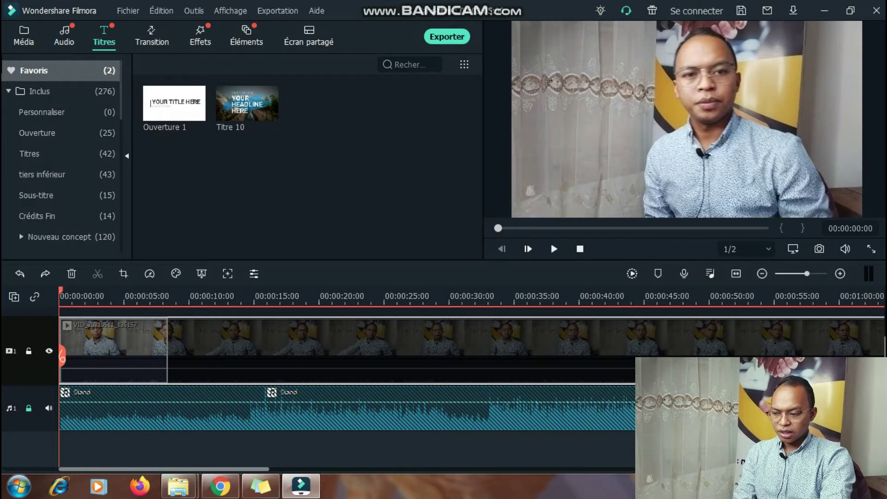
pyautogui.press('Delete')
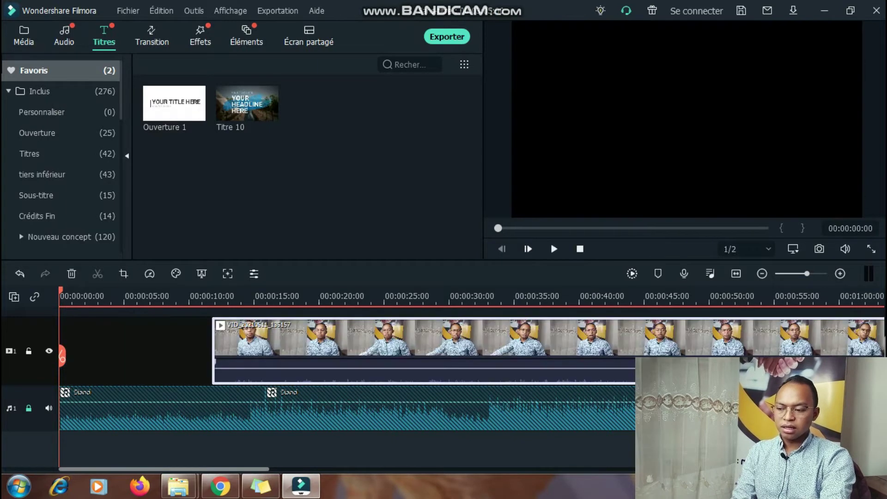
pyautogui.moveTo(174, 104); pyautogui.dragTo(91, 350)
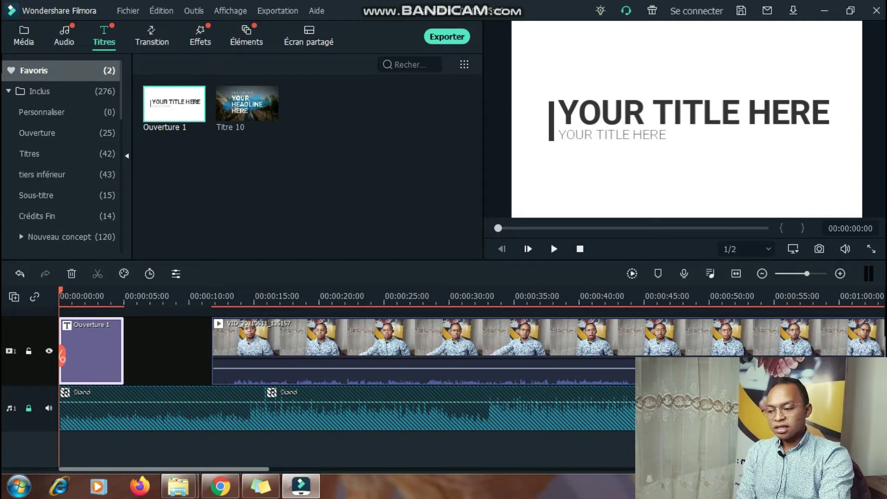
pyautogui.doubleClick(91, 352)
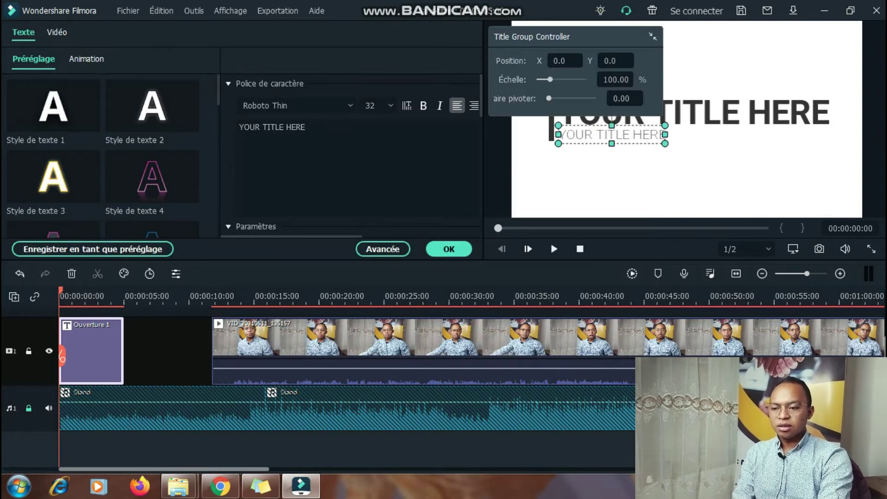
# - Retype the opening title's main text as 'Présentation'
pyautogui.click(651, 36)
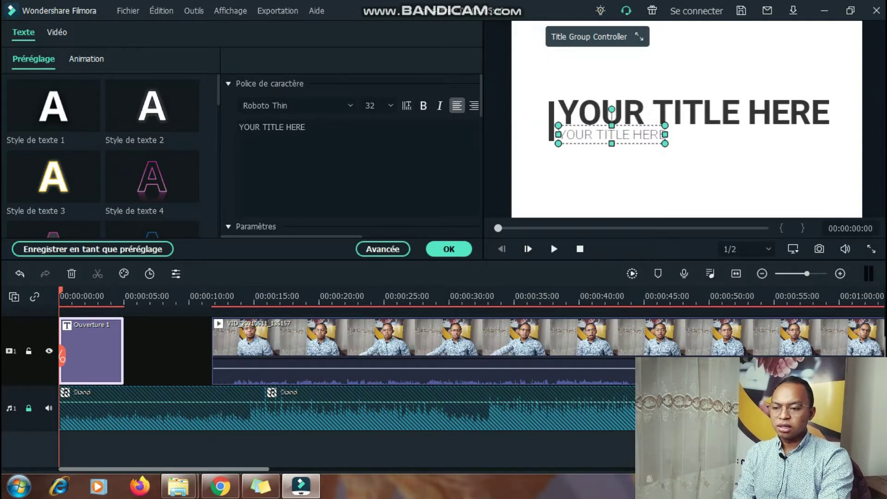
pyautogui.click(611, 113)
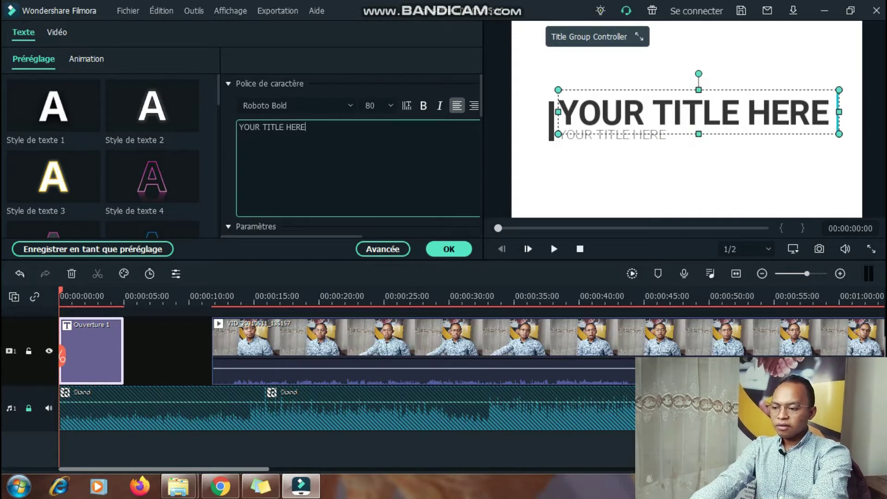
pyautogui.press('BackSpace')
pyautogui.press('BackSpace')
pyautogui.press('BackSpace')
pyautogui.press('BackSpace')
pyautogui.press('BackSpace')
pyautogui.press('BackSpace')
pyautogui.press('BackSpace')
pyautogui.press('BackSpace')
pyautogui.press('BackSpace')
pyautogui.press('BackSpace')
pyautogui.press('BackSpace')
pyautogui.press('BackSpace')
pyautogui.press('BackSpace')
pyautogui.press('BackSpace')
pyautogui.press('BackSpace')
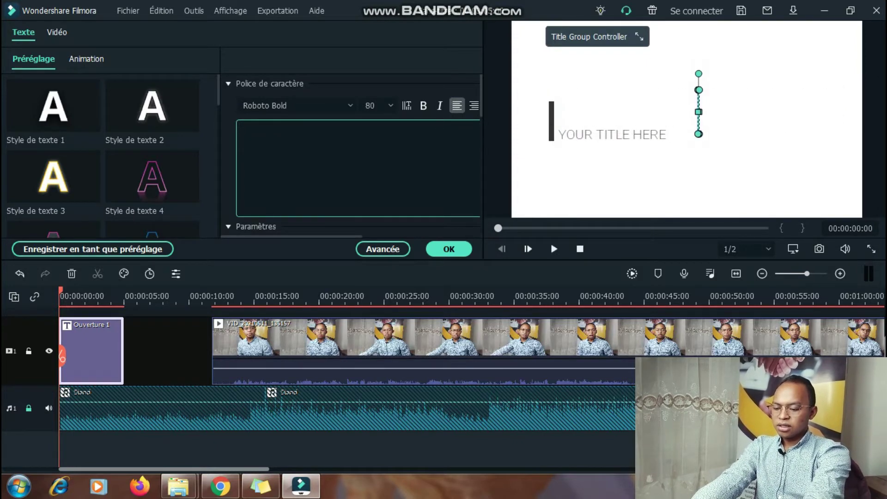
pyautogui.write('Présen')
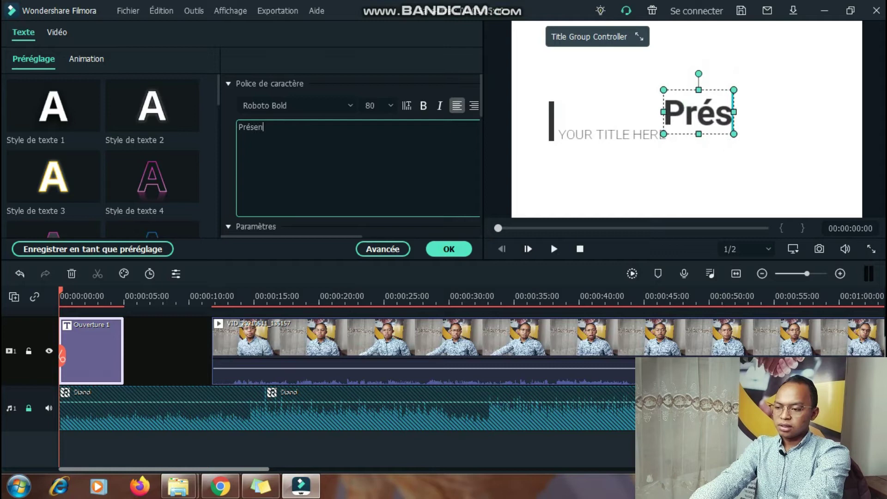
pyautogui.write('tation')
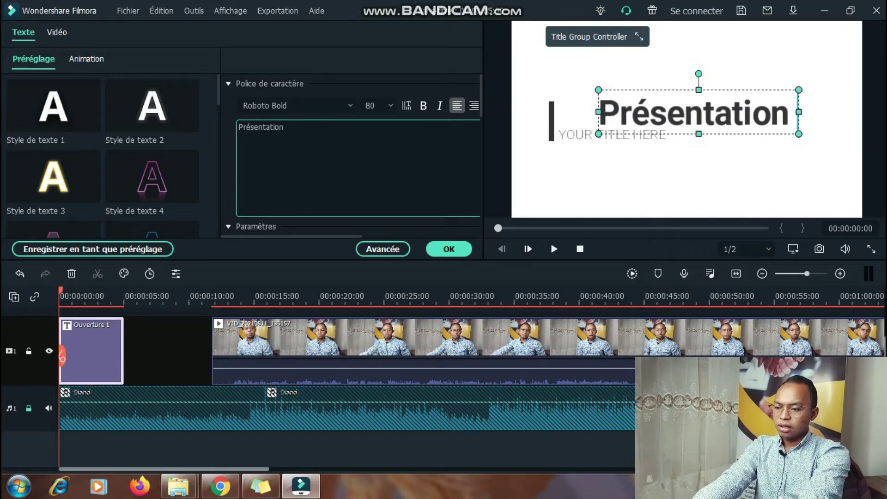
pyautogui.press('BackSpace')
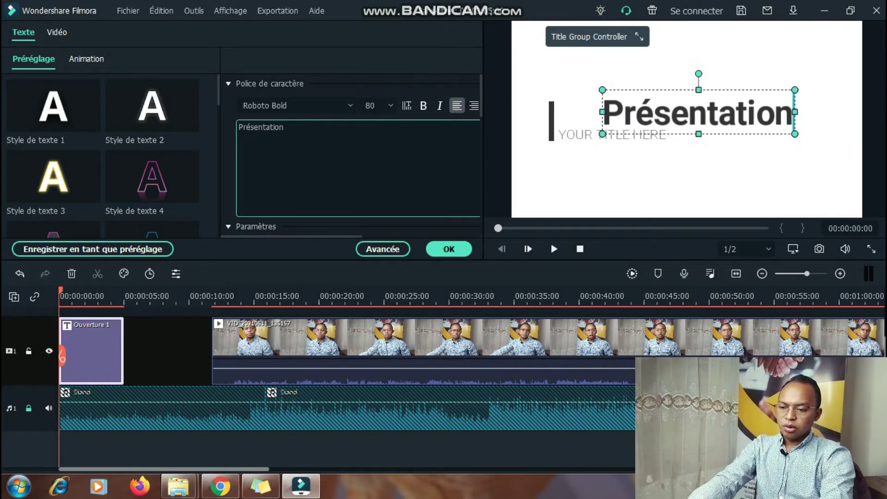
# - Replace the subtitle with 'Filmora X' and shift 'Présentation' left beside the bar
pyautogui.click(581, 135)
pyautogui.click(307, 128)
pyautogui.press('BackSpace')
pyautogui.press('BackSpace')
pyautogui.press('BackSpace')
pyautogui.press('BackSpace')
pyautogui.press('BackSpace')
pyautogui.press('BackSpace')
pyautogui.press('BackSpace')
pyautogui.press('BackSpace')
pyautogui.press('BackSpace')
pyautogui.press('BackSpace')
pyautogui.press('BackSpace')
pyautogui.press('BackSpace')
pyautogui.press('BackSpace')
pyautogui.press('BackSpace')
pyautogui.press('BackSpace')
pyautogui.write('Filmo')
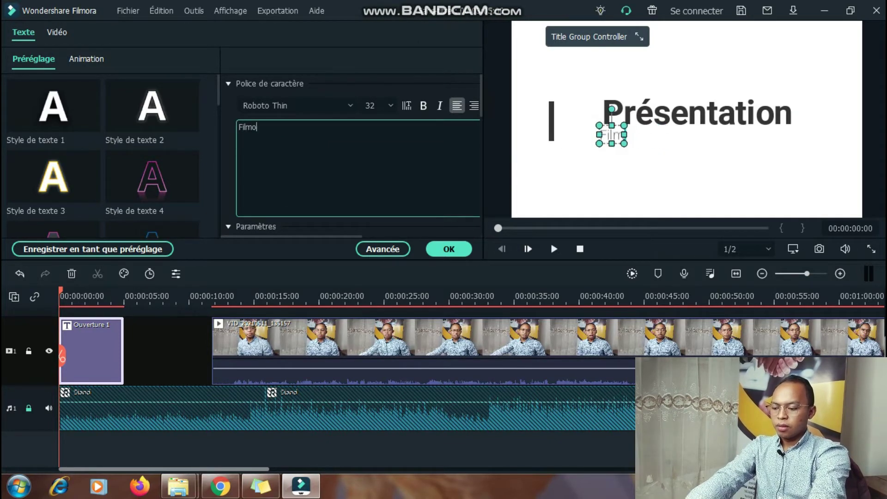
pyautogui.write('ra X')
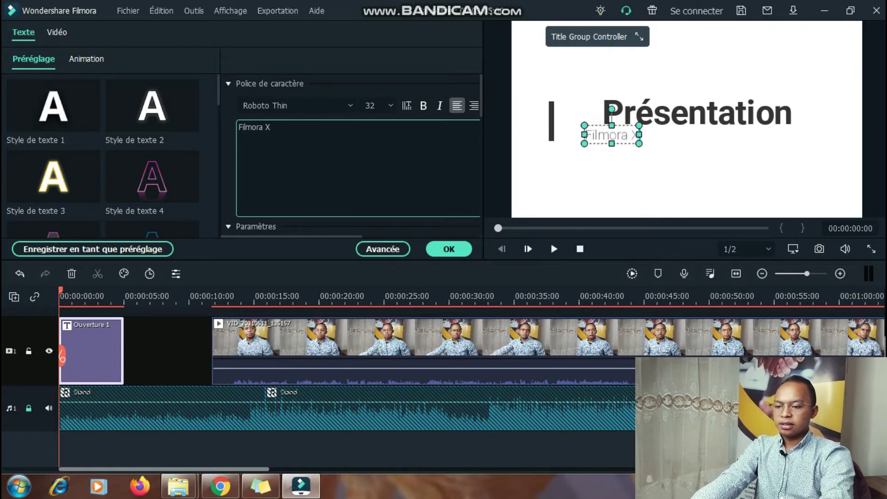
pyautogui.press('Escape')
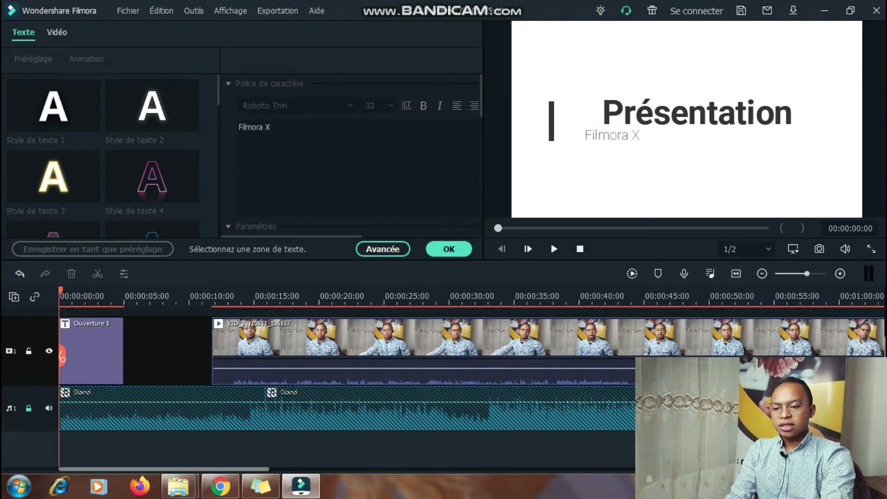
pyautogui.click(697, 112)
pyautogui.moveTo(697, 113); pyautogui.dragTo(651, 105)
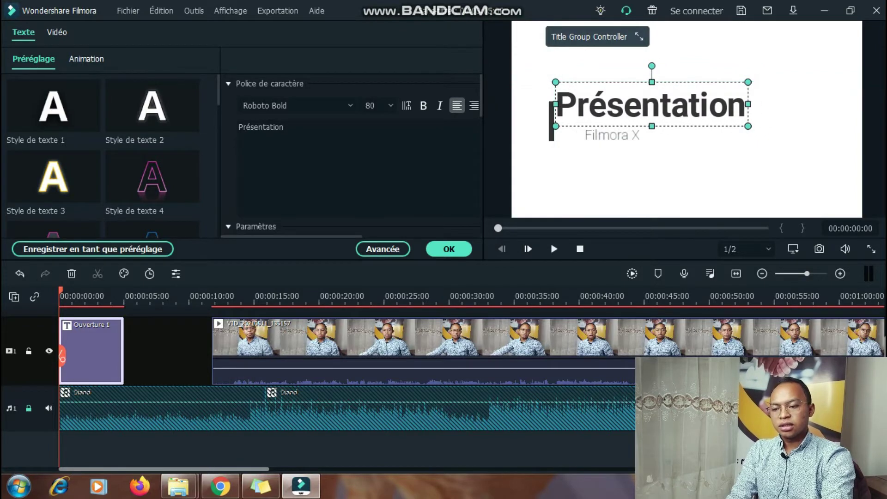
# - Snap the 'Filmora X' subtitle beneath 'Présentation' and play back the opening title
pyautogui.moveTo(612, 135); pyautogui.dragTo(582, 129)
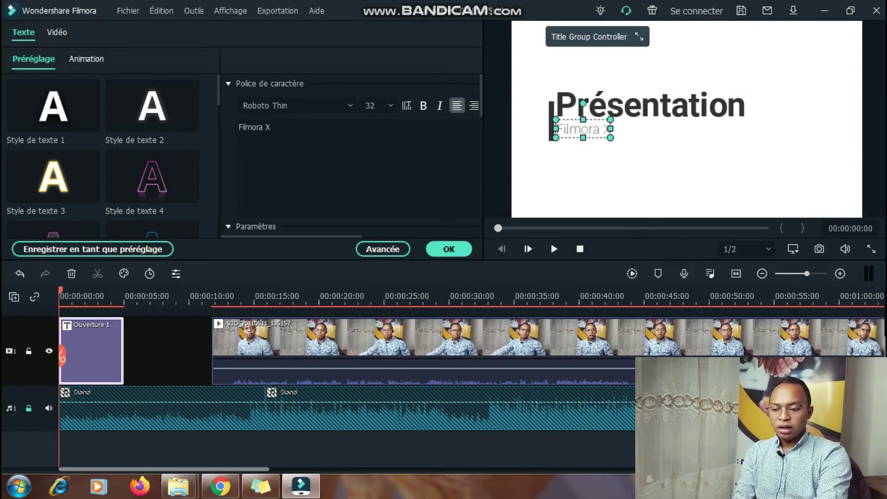
pyautogui.moveTo(583, 128); pyautogui.dragTo(590, 128)
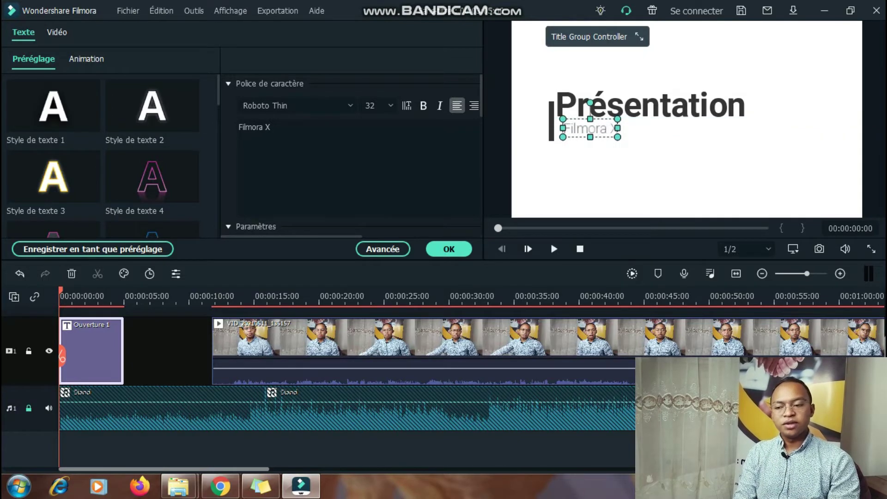
pyautogui.click(554, 249)
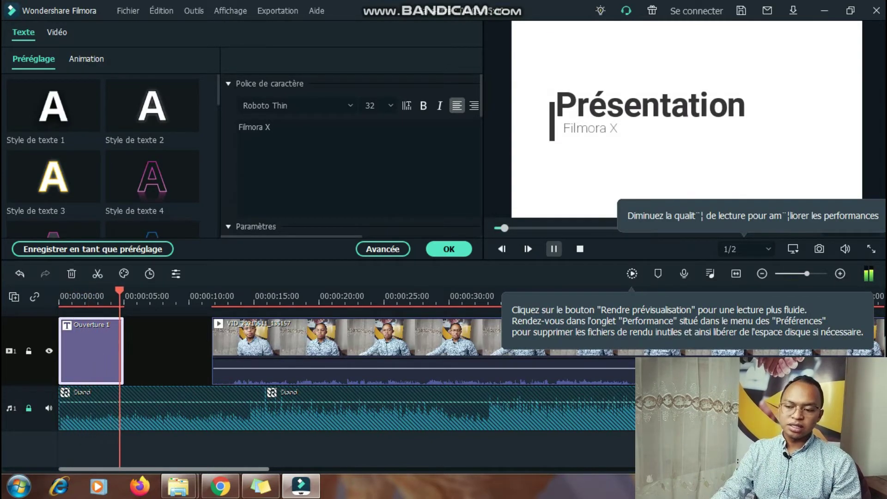
# - Extend the VID_20210511_135157 clip's start to the opening title's end, removing the gap
pyautogui.click(554, 249)
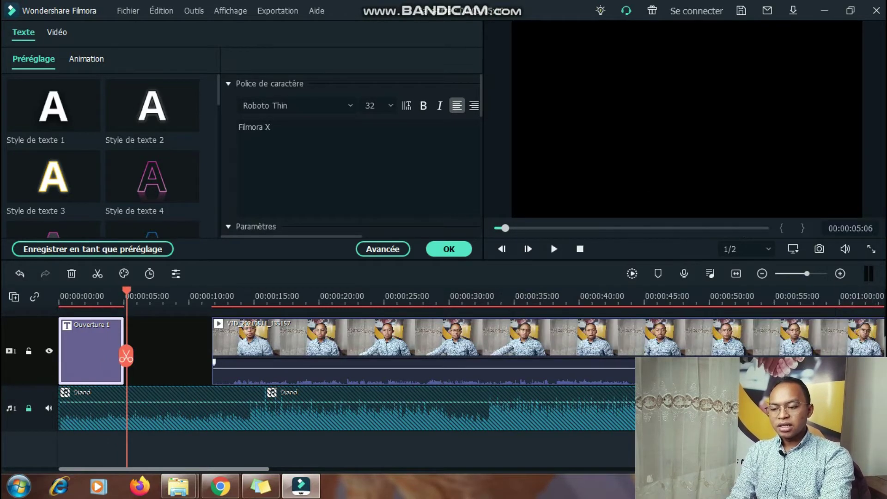
pyautogui.moveTo(296, 345); pyautogui.dragTo(294, 344)
pyautogui.moveTo(212, 351); pyautogui.dragTo(125, 353)
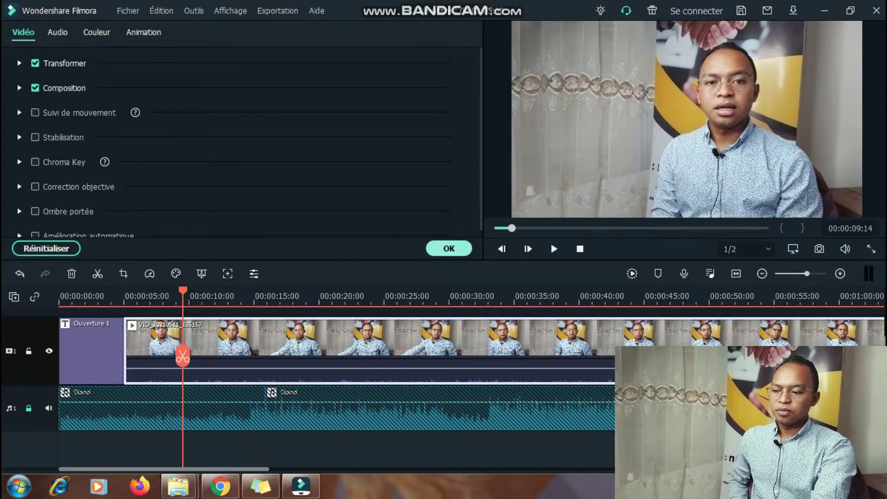
pyautogui.click(448, 248)
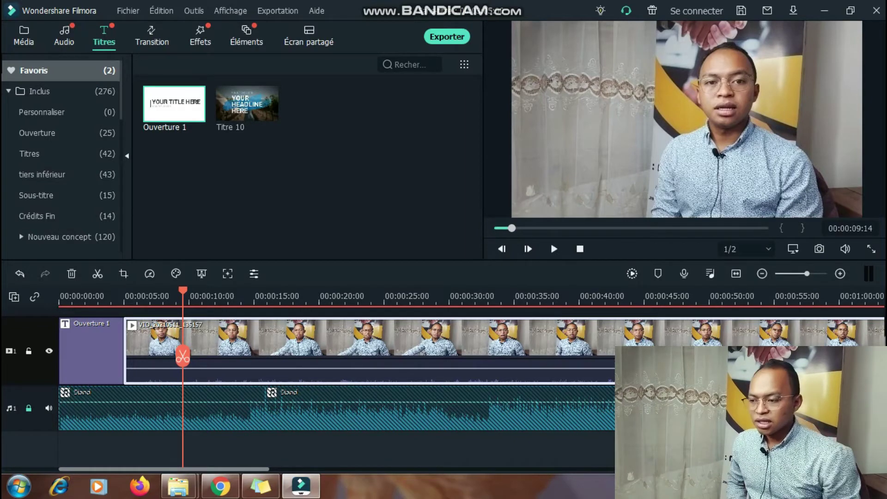
# - Place the Dissoudre transition between the title and video clip, and favourite it
pyautogui.click(151, 36)
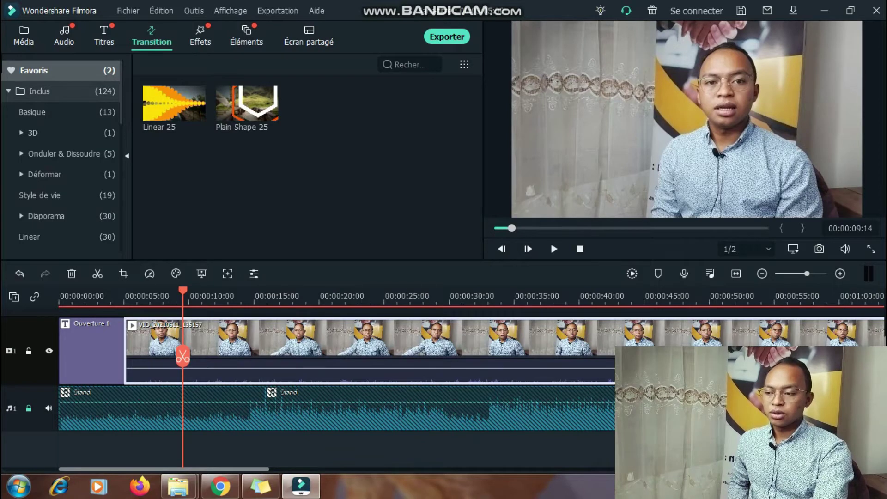
pyautogui.click(39, 92)
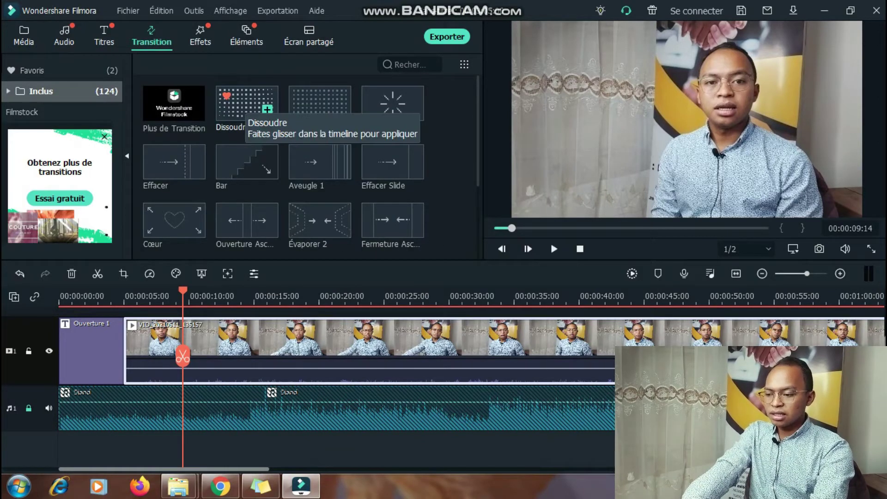
pyautogui.click(245, 104)
pyautogui.moveTo(245, 103); pyautogui.dragTo(111, 350)
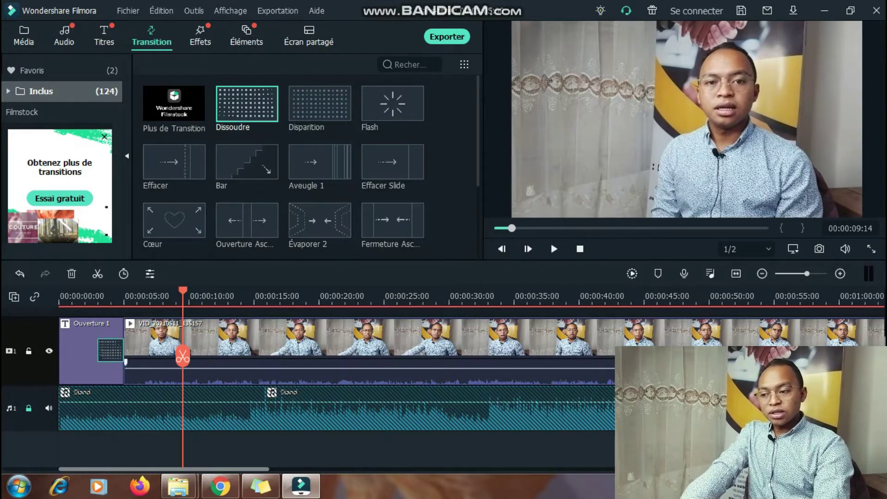
pyautogui.moveTo(248, 104)
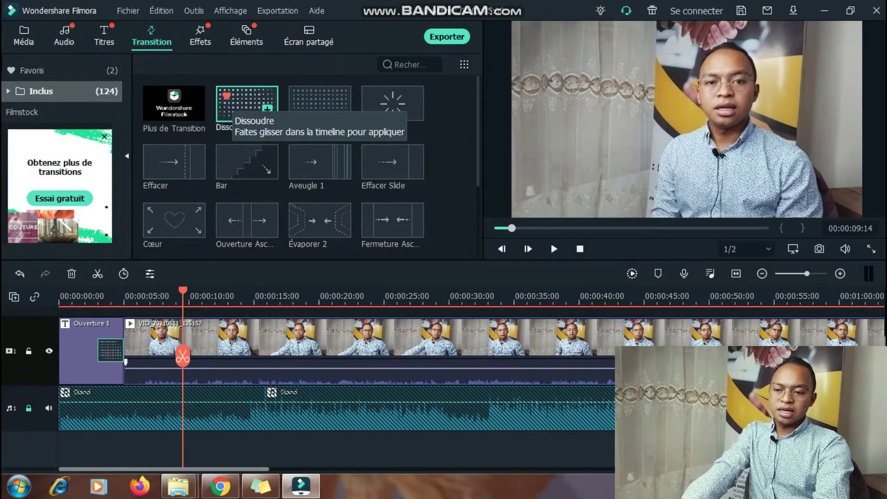
pyautogui.click(226, 95)
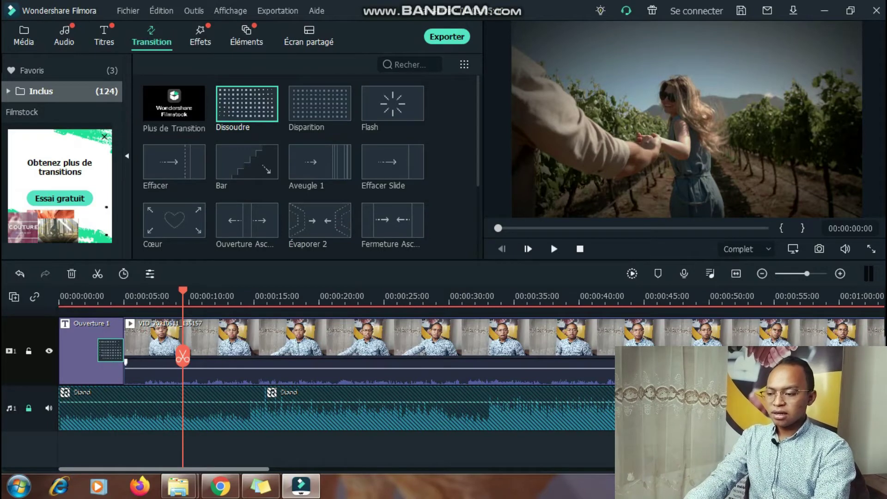
# - Preview the title-to-video Dissoudre transition, then select the interview clip
pyautogui.moveTo(182, 290); pyautogui.dragTo(84, 290)
pyautogui.press('space')
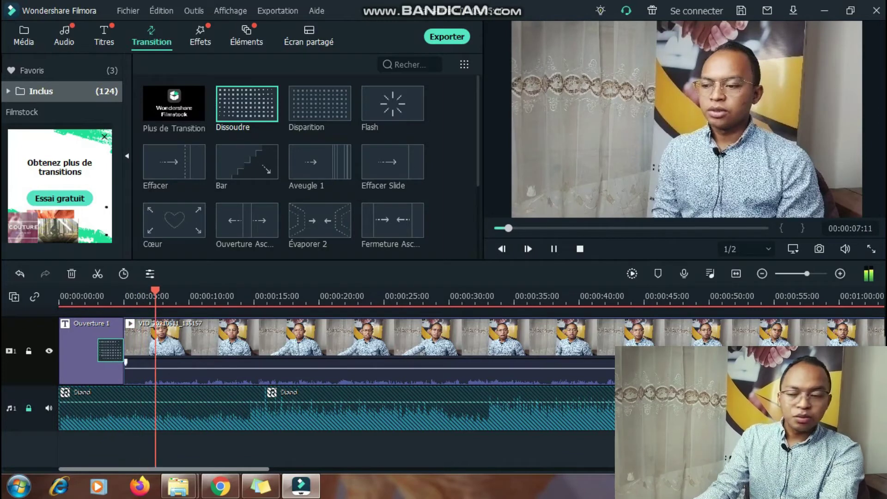
pyautogui.press('space')
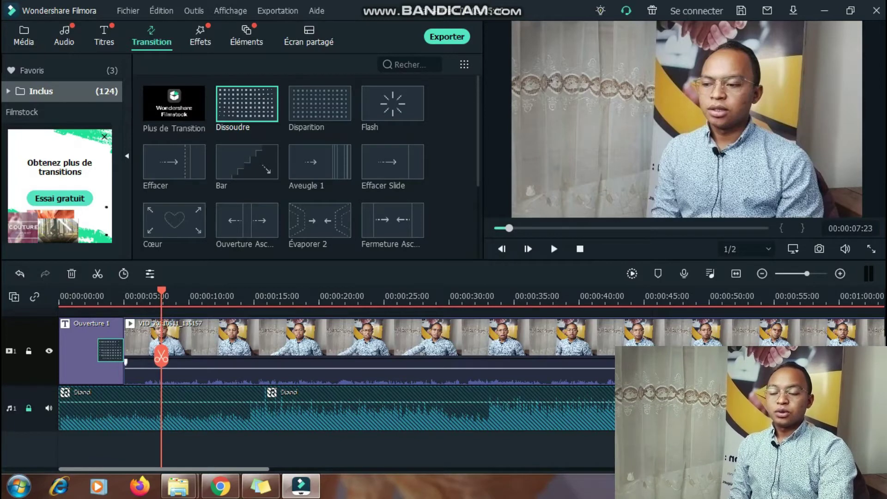
pyautogui.click(126, 362)
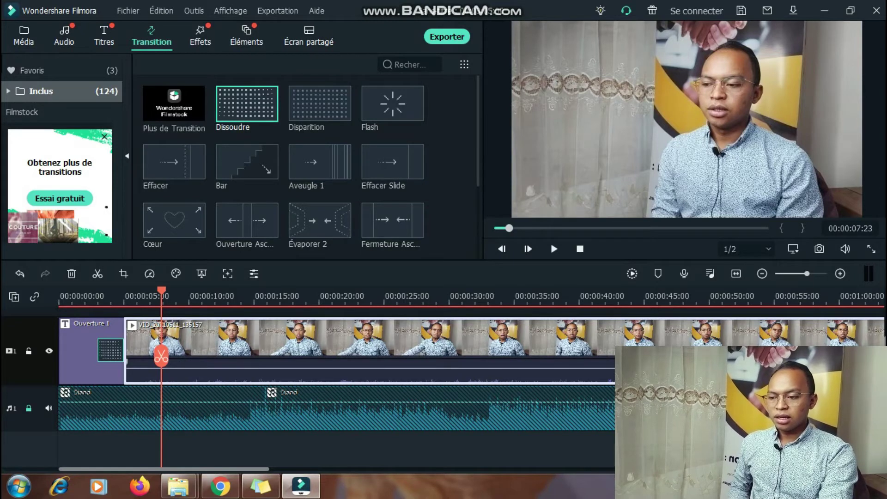
# - Open the interview clip's properties on the Couleur tab
pyautogui.rightClick(274, 346)
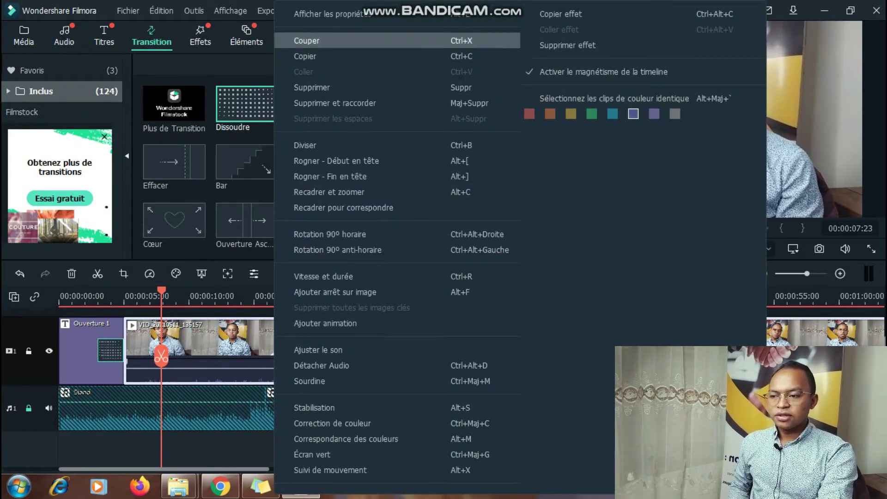
pyautogui.click(323, 14)
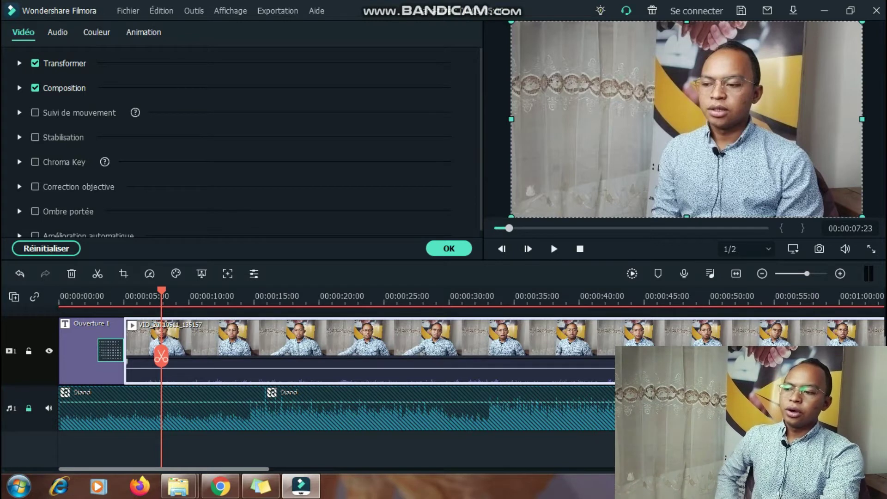
pyautogui.click(57, 32)
pyautogui.click(96, 32)
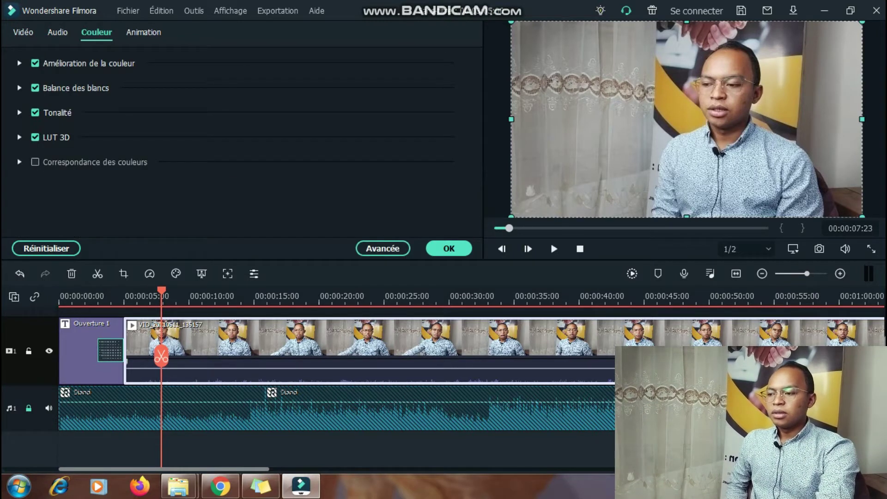
pyautogui.click(143, 32)
pyautogui.click(96, 32)
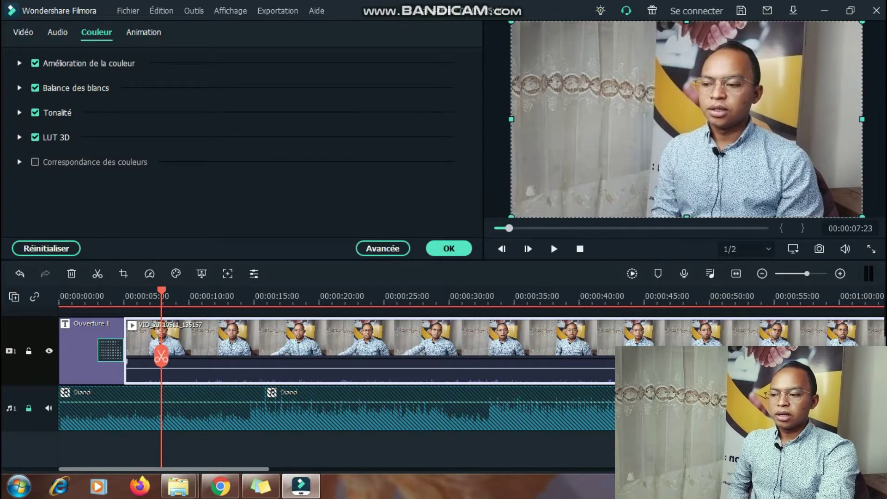
# - Set Balance des blancs to Température 2.35 and Teinte 0.31, then apply
pyautogui.click(35, 87)
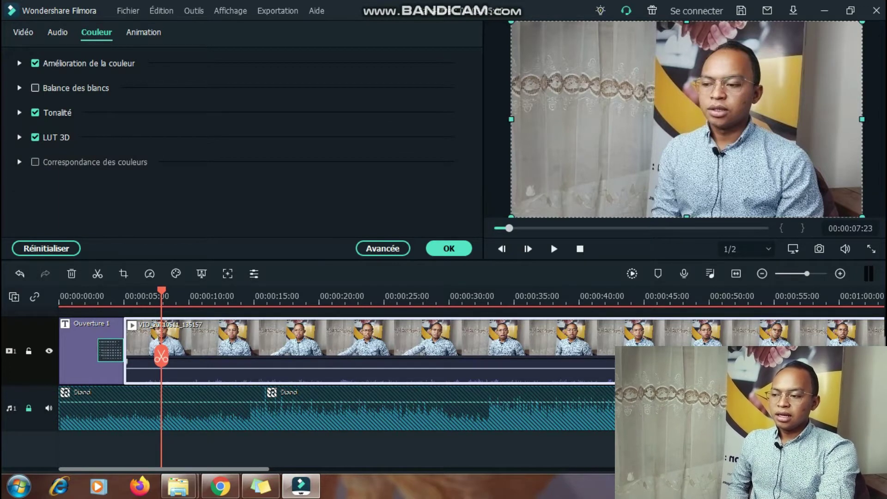
pyautogui.click(35, 87)
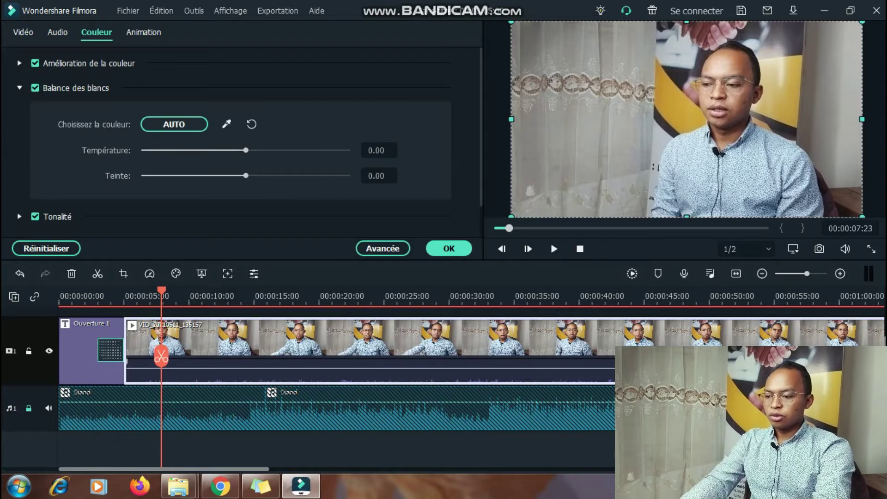
pyautogui.moveTo(246, 150); pyautogui.dragTo(274, 150)
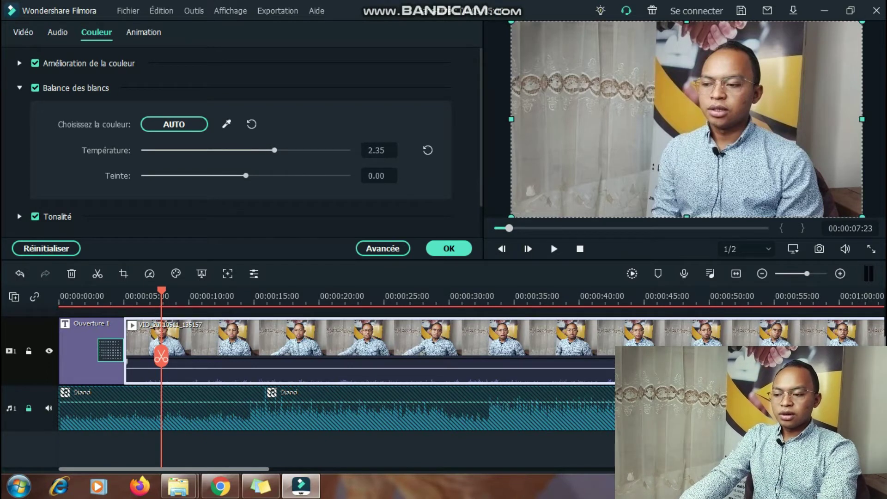
pyautogui.moveTo(245, 175); pyautogui.dragTo(260, 176)
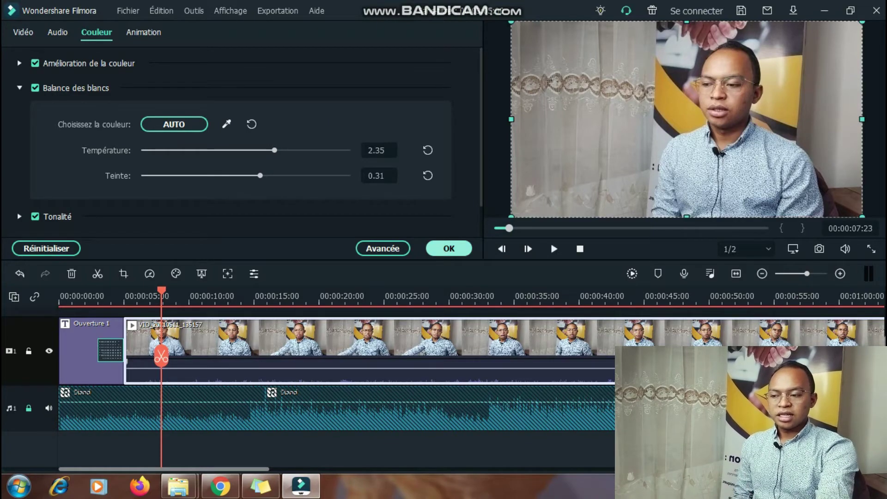
pyautogui.click(448, 248)
pyautogui.moveTo(252, 177)
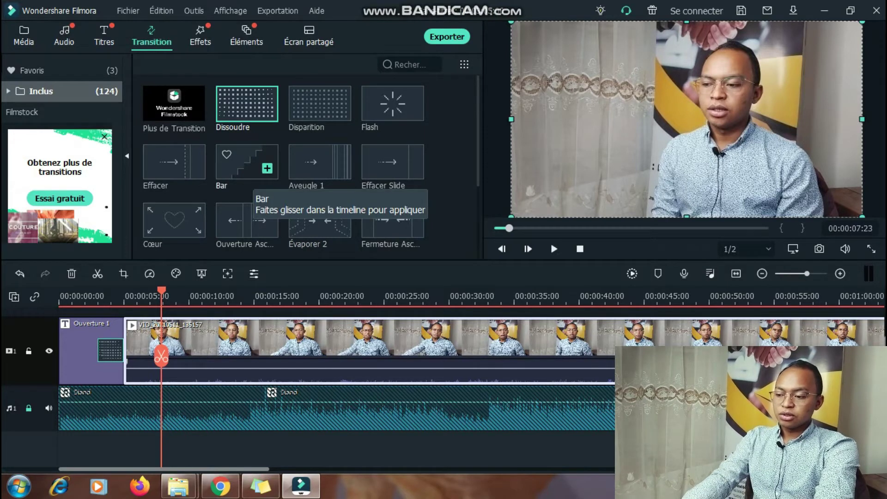
pyautogui.moveTo(161, 355); pyautogui.dragTo(127, 356)
pyautogui.moveTo(477, 134); pyautogui.dragTo(477, 141)
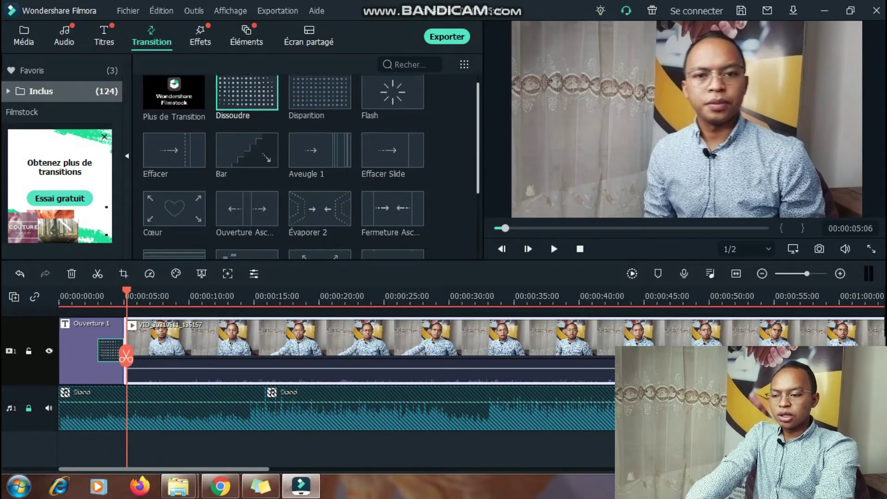
pyautogui.scroll(-6, 310, 166)
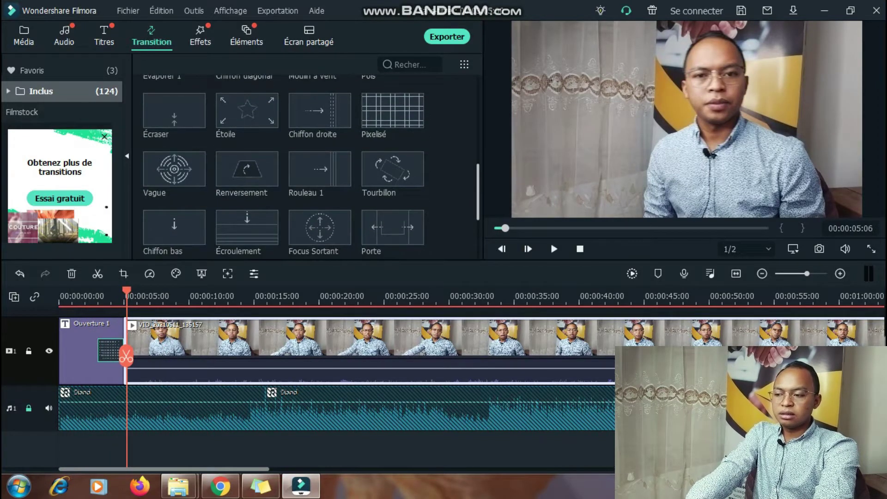
pyautogui.scroll(-5, 309, 166)
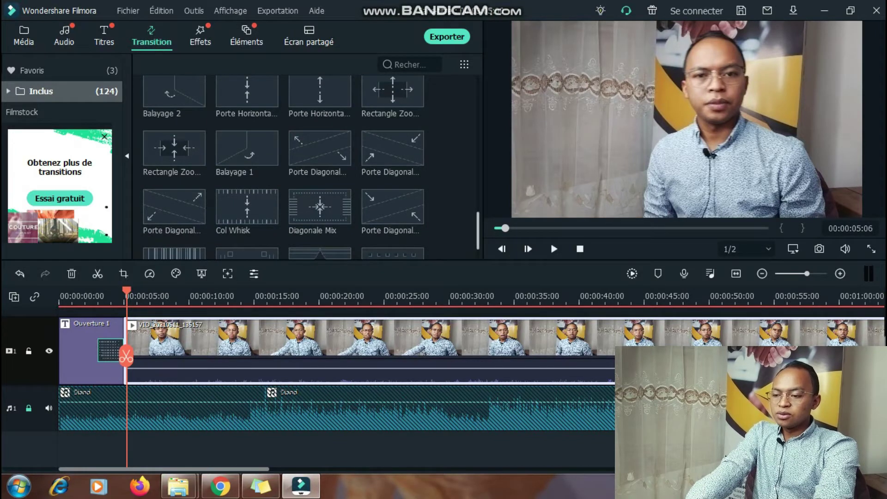
pyautogui.scroll(-10, 309, 166)
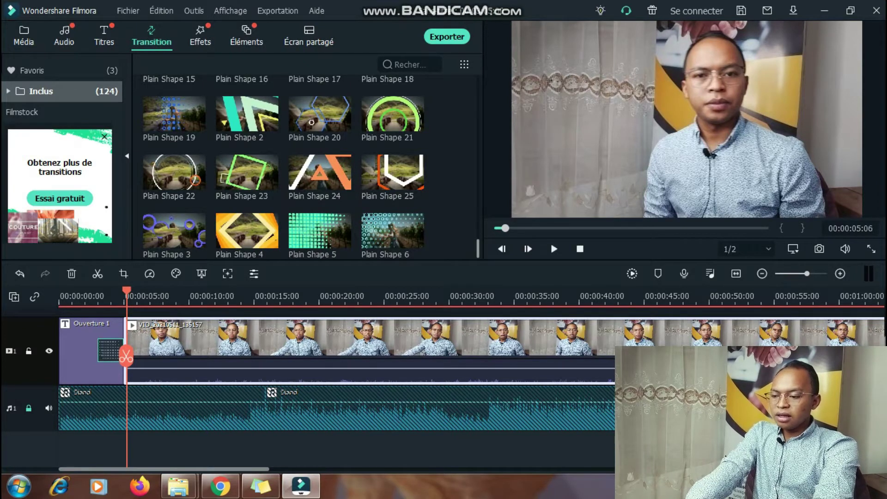
pyautogui.scroll(1, 309, 166)
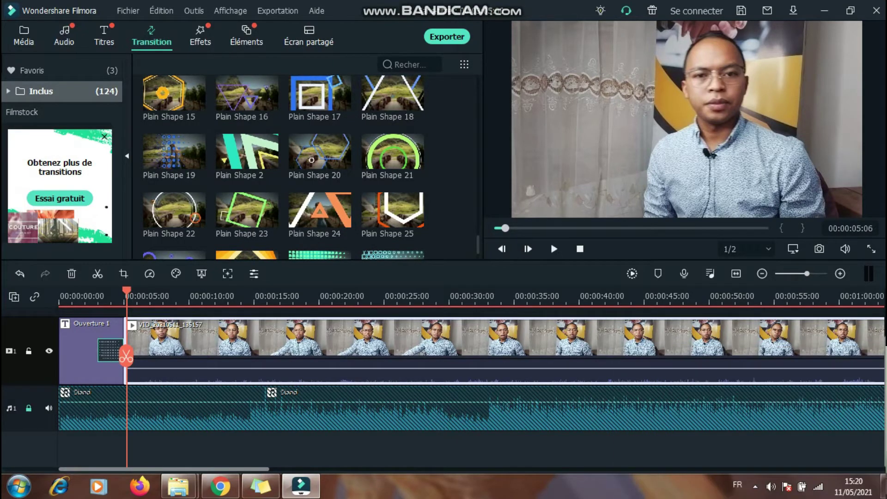
pyautogui.moveTo(126, 355)
pyautogui.mouseDown()
pyautogui.moveTo(146, 356)
pyautogui.moveTo(125, 356)
pyautogui.mouseUp()
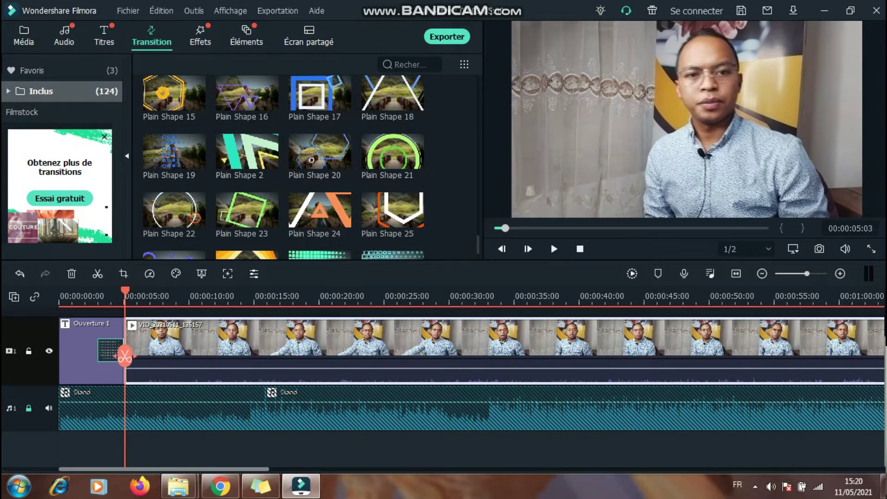
pyautogui.click(125, 356)
pyautogui.moveTo(125, 355); pyautogui.dragTo(635, 356)
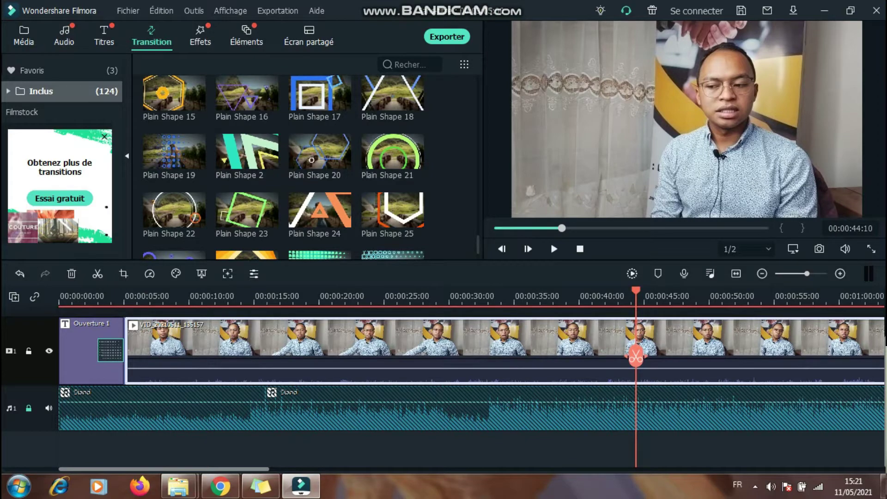
# - Split the interview at 00:00:44:10 and move the second part to about 00:00:50
pyautogui.click(635, 356)
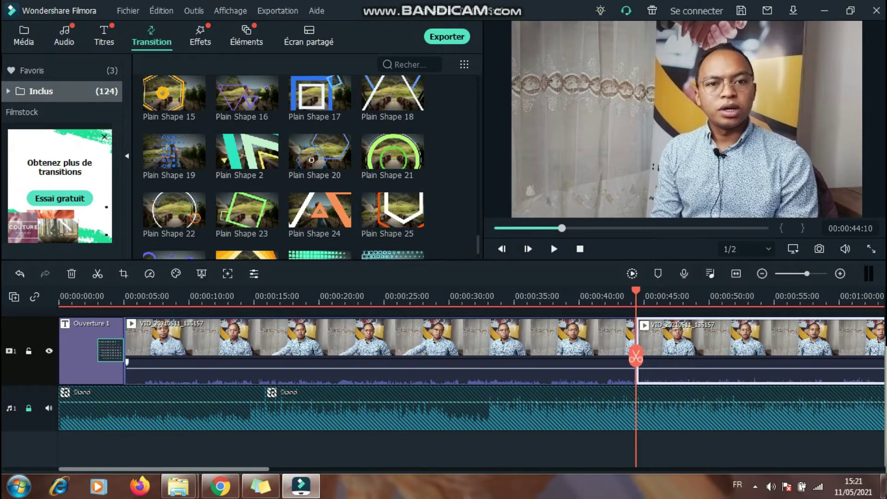
pyautogui.moveTo(670, 355); pyautogui.dragTo(758, 356)
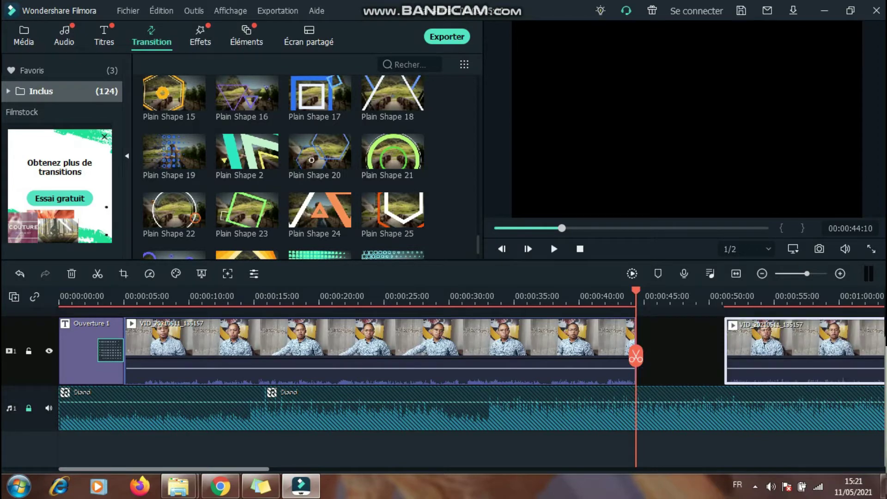
pyautogui.click(104, 36)
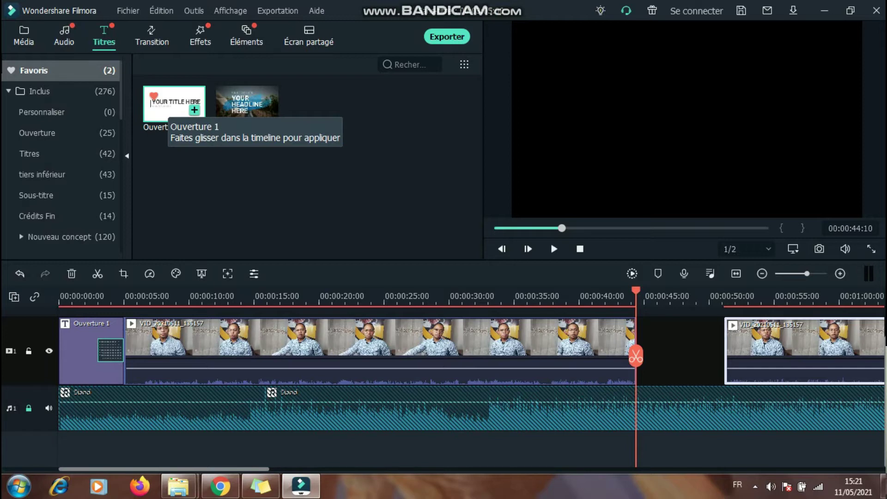
# - Place an Ouverture 1 title in the gap with main text 'Caractéristique de'
pyautogui.moveTo(175, 103); pyautogui.dragTo(652, 351)
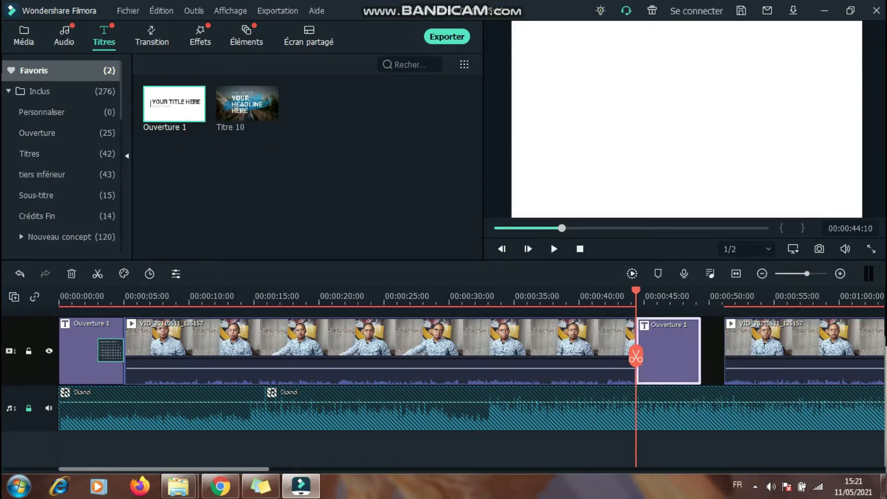
pyautogui.doubleClick(668, 352)
pyautogui.click(611, 114)
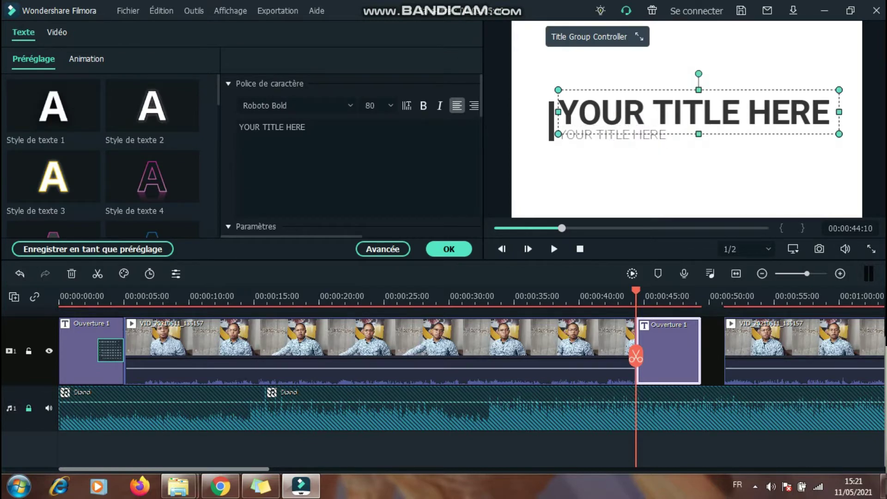
pyautogui.click(308, 127)
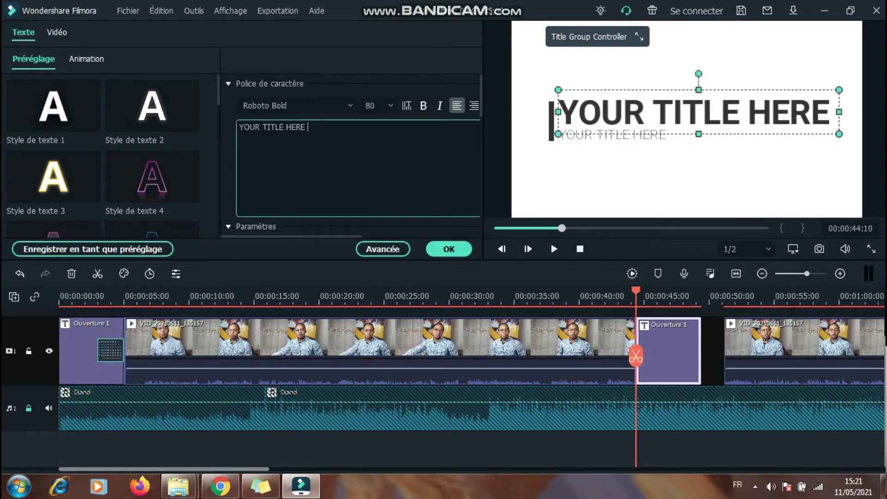
pyautogui.press('BackSpace')
pyautogui.press('BackSpace')
pyautogui.press('BackSpace')
pyautogui.press('BackSpace')
pyautogui.press('BackSpace')
pyautogui.press('BackSpace')
pyautogui.press('BackSpace')
pyautogui.press('BackSpace')
pyautogui.press('BackSpace')
pyautogui.press('BackSpace')
pyautogui.press('BackSpace')
pyautogui.press('BackSpace')
pyautogui.press('BackSpace')
pyautogui.press('BackSpace')
pyautogui.press('BackSpace')
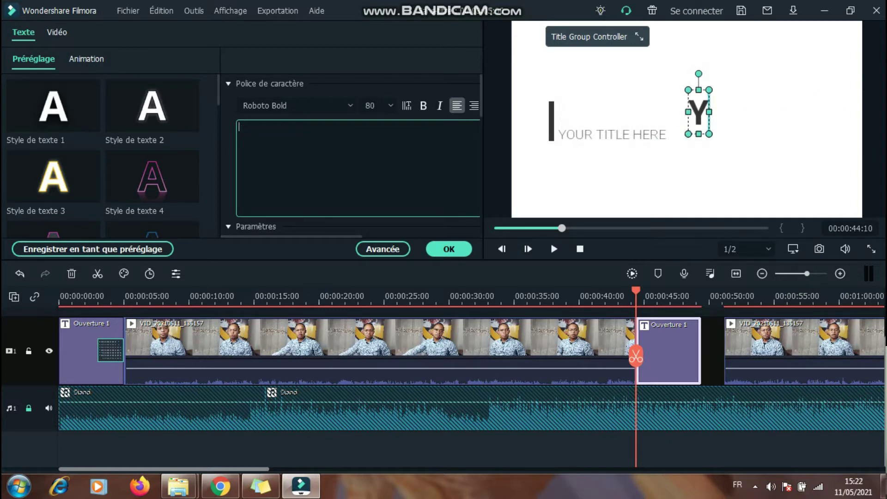
pyautogui.write('CAra')
pyautogui.press('BackSpace')
pyautogui.press('BackSpace')
pyautogui.press('BackSpace')
pyautogui.write('ara')
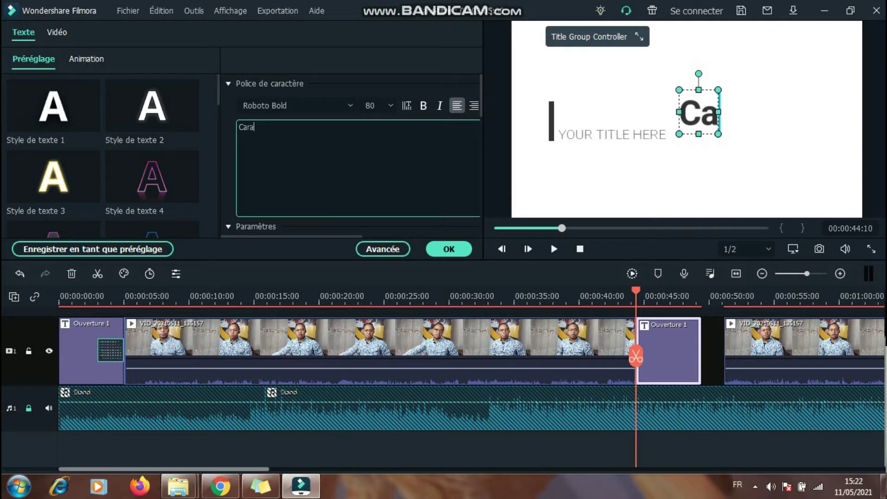
pyautogui.write('ctéristiqu')
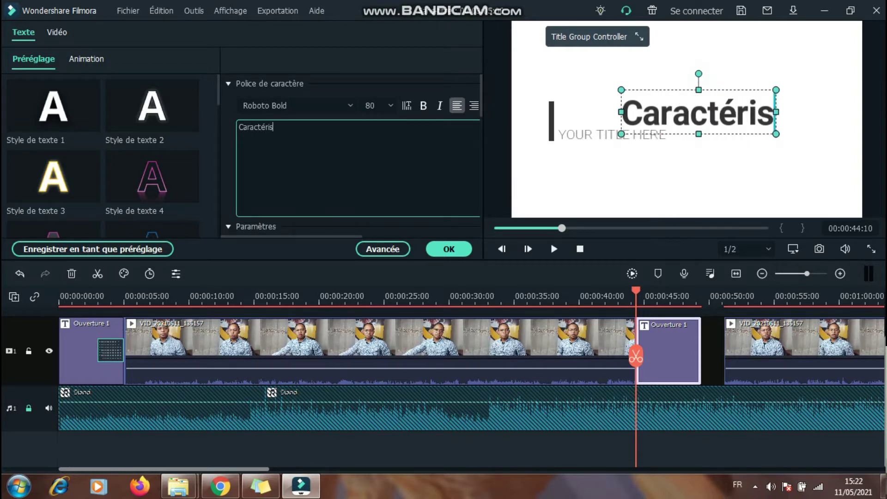
pyautogui.write('e de')
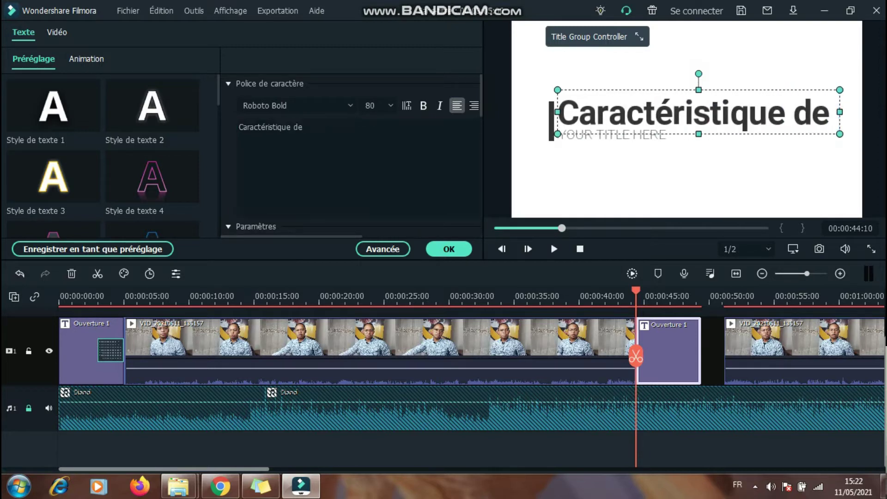
# - Set the title card's subtitle to 'Filmora' and apply the text
pyautogui.click(612, 136)
pyautogui.click(323, 129)
pyautogui.press('BackSpace')
pyautogui.press('BackSpace')
pyautogui.press('BackSpace')
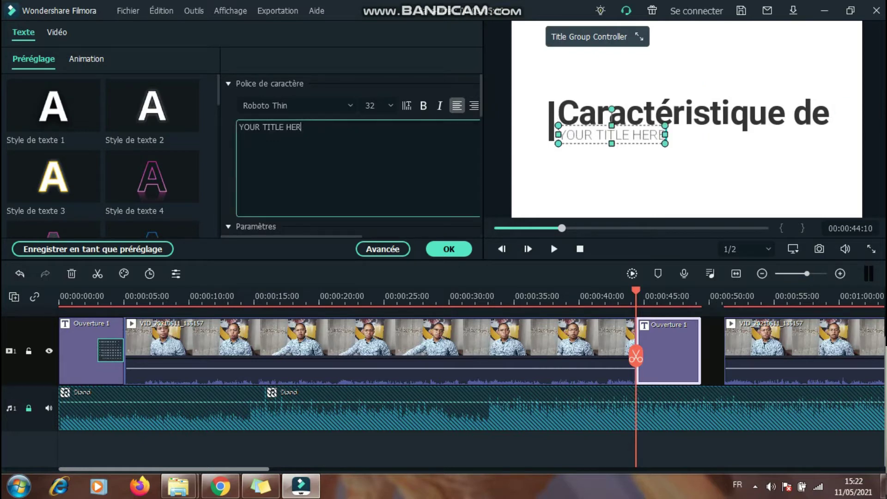
pyautogui.press('BackSpace')
pyautogui.press('BackSpace')
pyautogui.press('BackSpace')
pyautogui.press('BackSpace')
pyautogui.press('BackSpace')
pyautogui.press('BackSpace')
pyautogui.press('BackSpace')
pyautogui.press('BackSpace')
pyautogui.press('BackSpace')
pyautogui.press('BackSpace')
pyautogui.press('BackSpace')
pyautogui.press('BackSpace')
pyautogui.write('FIl')
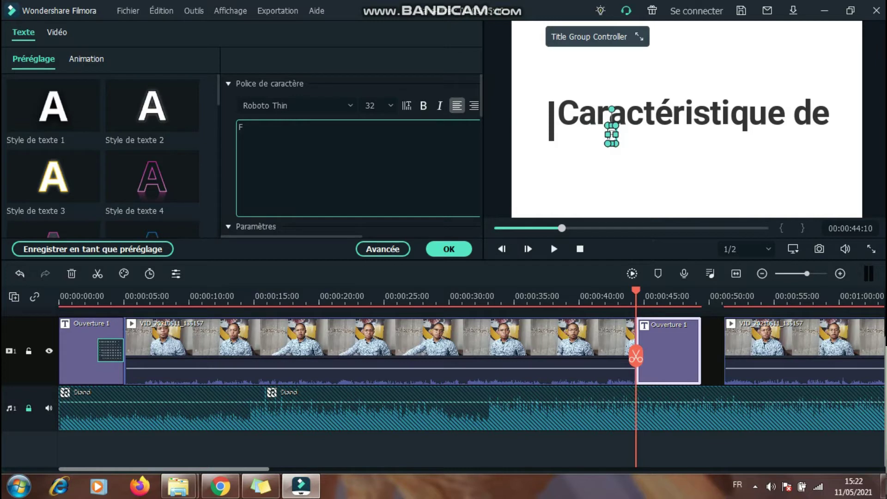
pyautogui.write('mora')
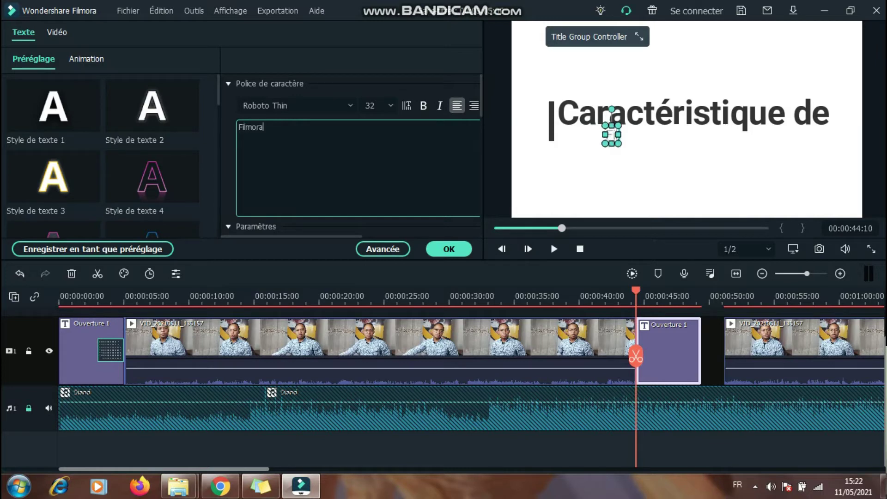
pyautogui.click(449, 248)
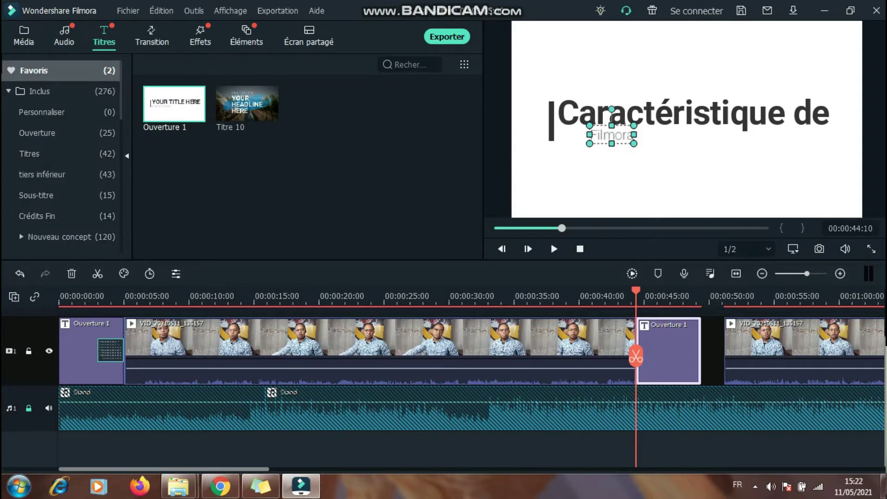
# - Center 'Filmora' under the title, snap the second clip to the card, unlock music
pyautogui.moveTo(611, 134); pyautogui.dragTo(586, 134)
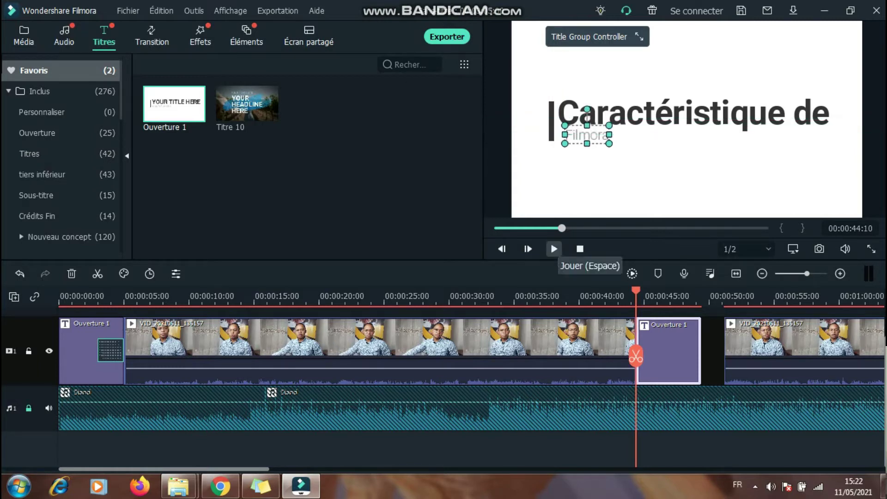
pyautogui.click(554, 249)
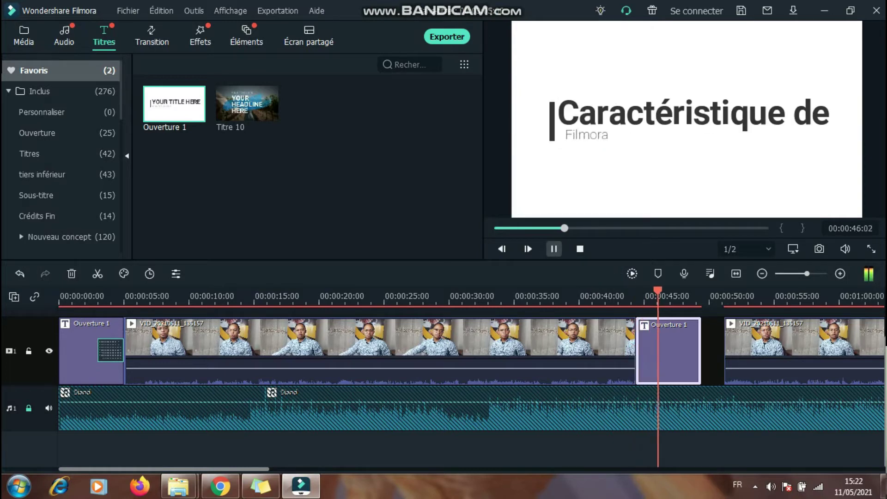
pyautogui.click(554, 250)
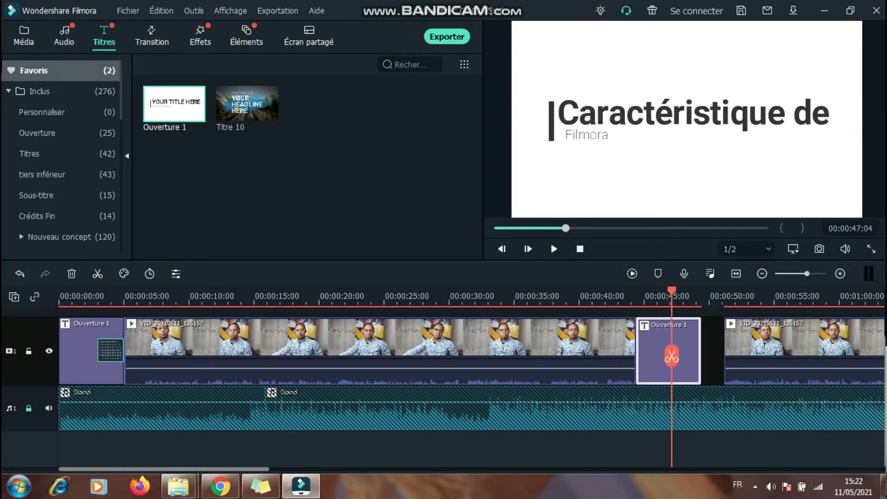
pyautogui.moveTo(776, 352); pyautogui.dragTo(704, 362)
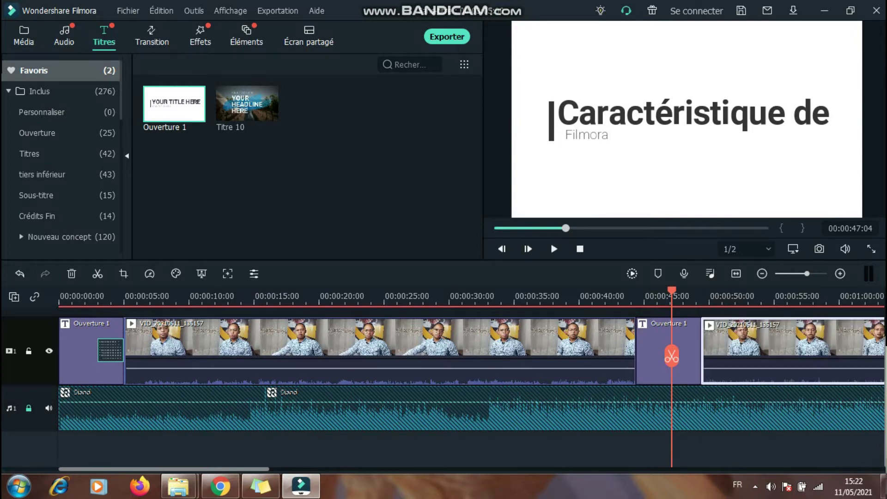
pyautogui.click(28, 408)
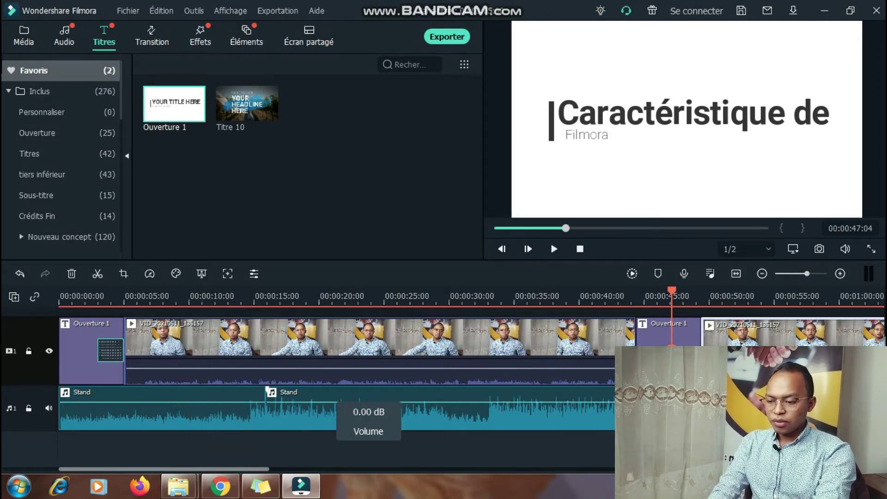
# - Set the Stand music to about -2.46 dB and the first clip's audio to 12.00 dB
pyautogui.moveTo(368, 402)
pyautogui.mouseDown()
pyautogui.moveTo(368, 411)
pyautogui.moveTo(368, 402)
pyautogui.mouseUp()
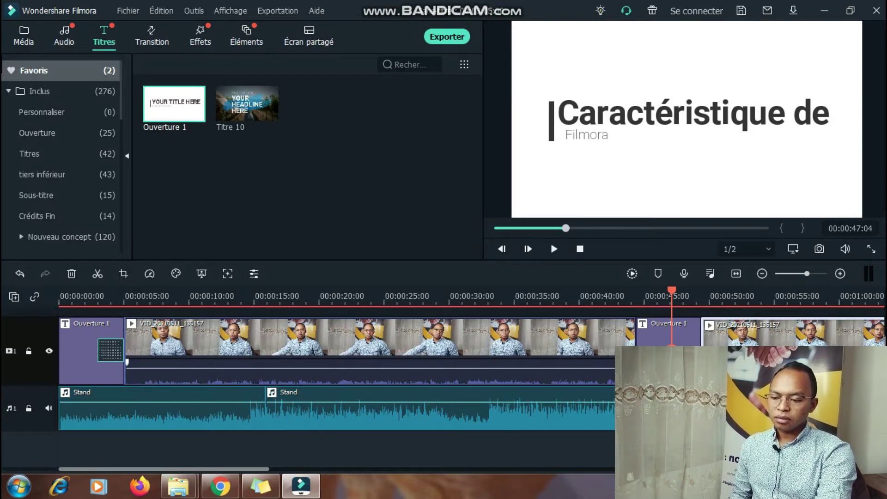
pyautogui.moveTo(467, 368); pyautogui.dragTo(467, 363)
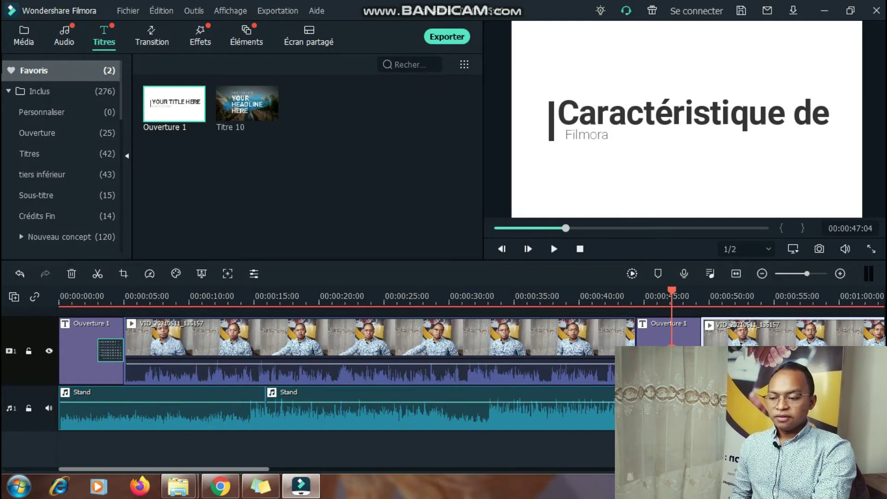
pyautogui.moveTo(672, 290); pyautogui.dragTo(624, 291)
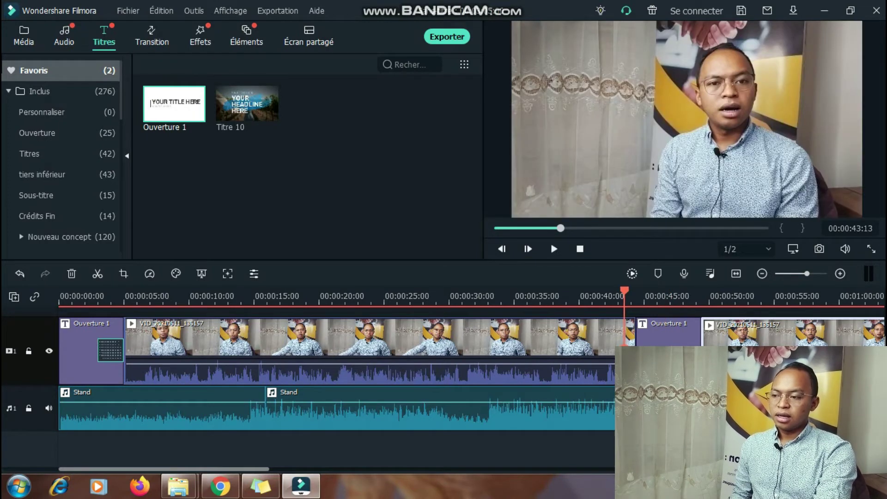
# - Insert Plain Shape 25 between the 'Caractéristique de' card and the second clip, then preview it
pyautogui.click(151, 36)
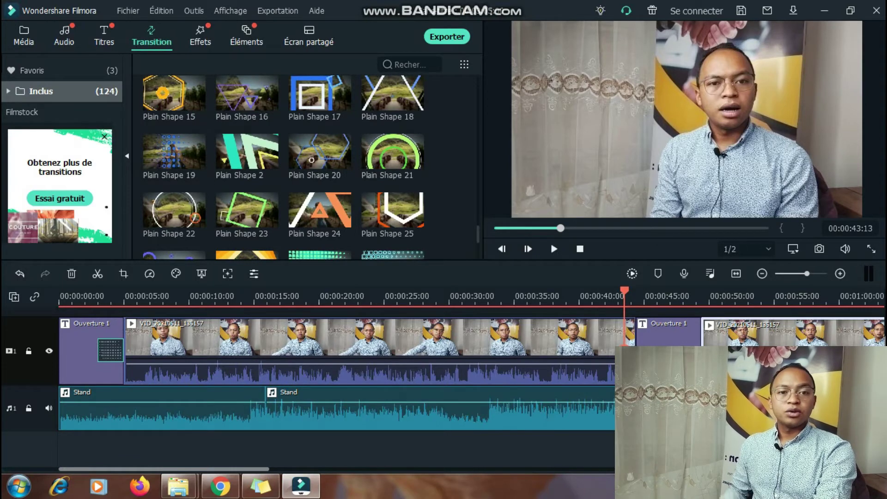
pyautogui.click(104, 36)
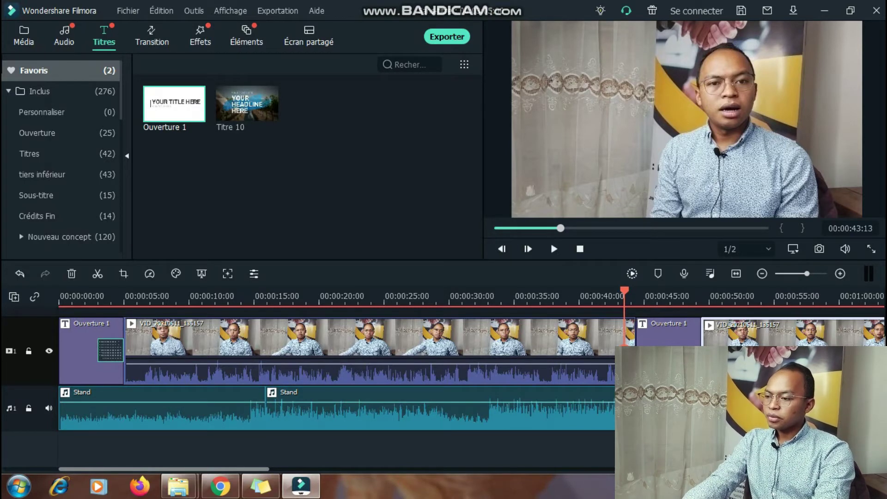
pyautogui.click(152, 36)
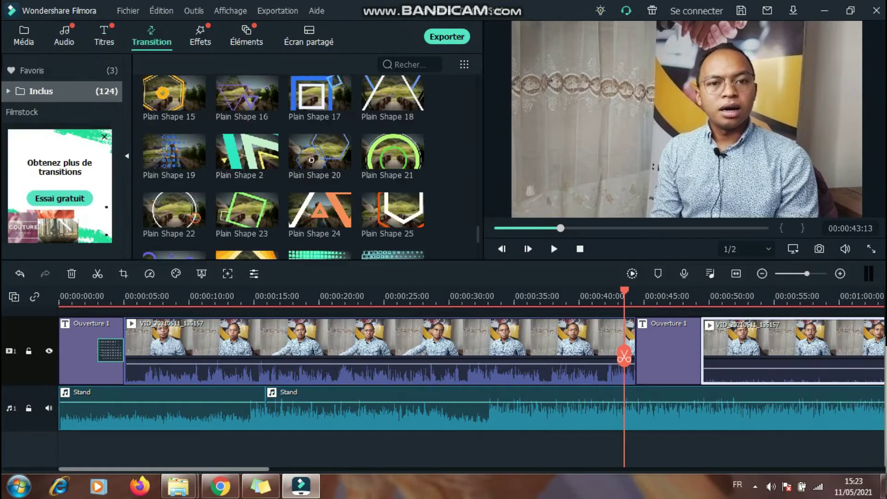
pyautogui.click(601, 99)
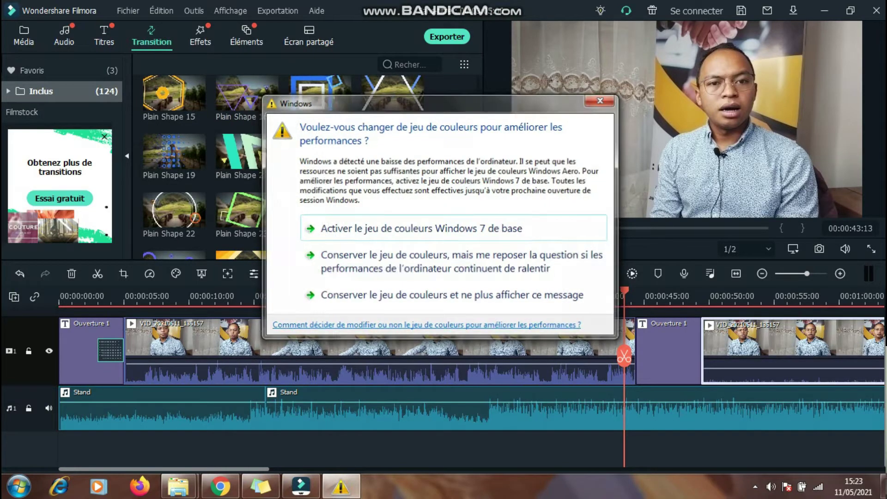
pyautogui.moveTo(393, 210); pyautogui.dragTo(688, 349)
pyautogui.press('space')
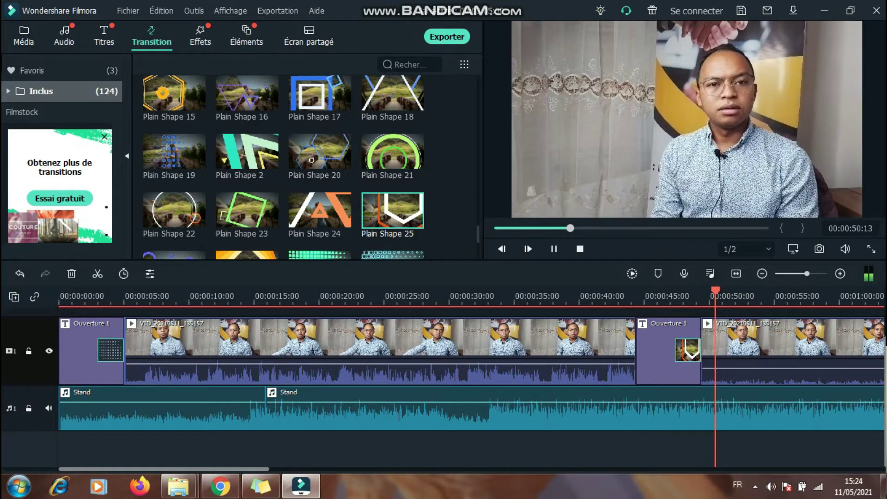
pyautogui.press('space')
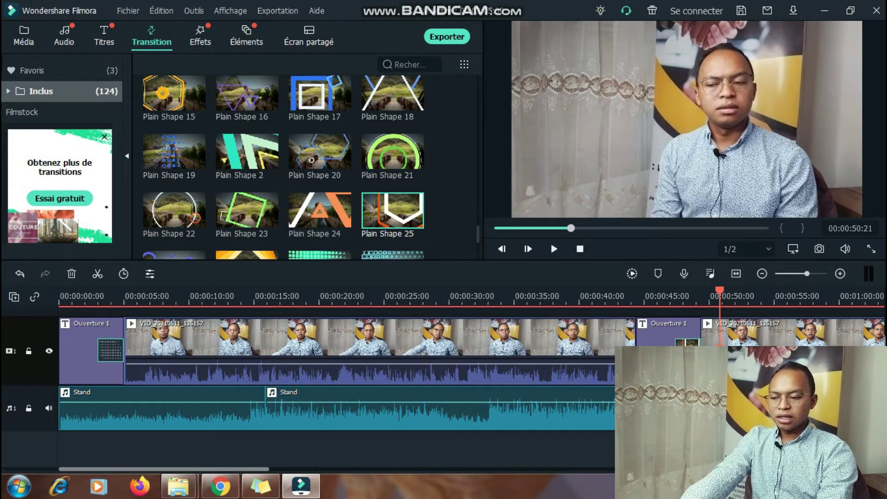
# - Undo the audio boost, the clip slide and the mid-video title card, relocking the music track
pyautogui.hotkey('ctrl', 'z')
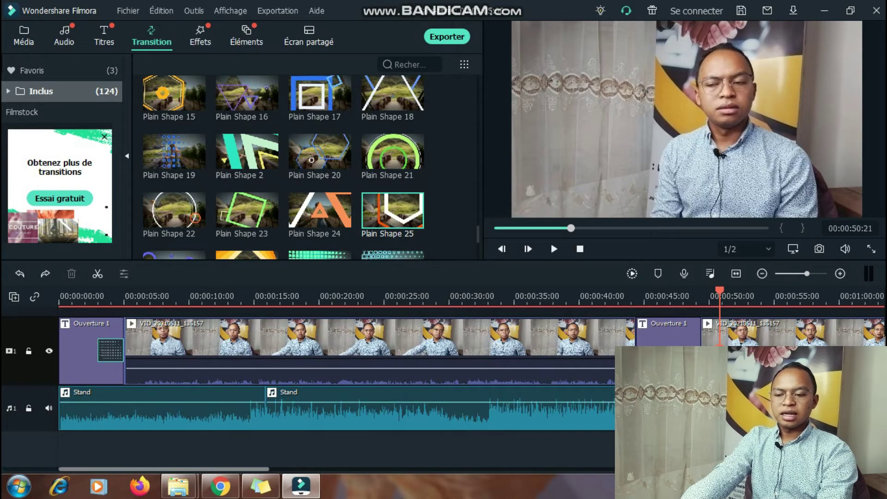
pyautogui.click(29, 408)
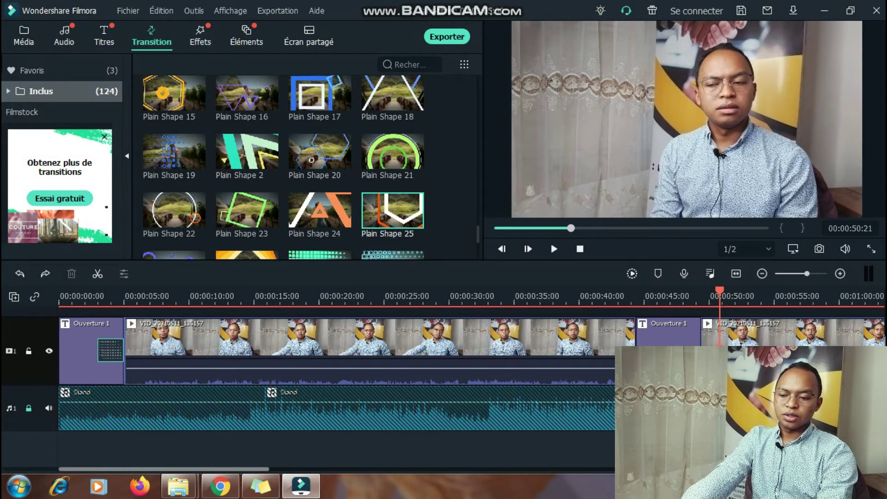
pyautogui.hotkey('ctrl', 'z')
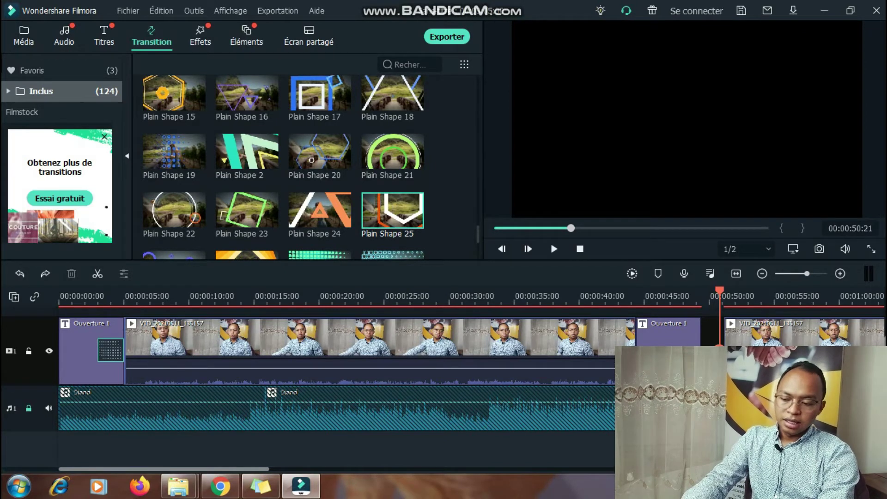
pyautogui.hotkey('ctrl', 'z')
pyautogui.hotkey('ctrl', 'z')
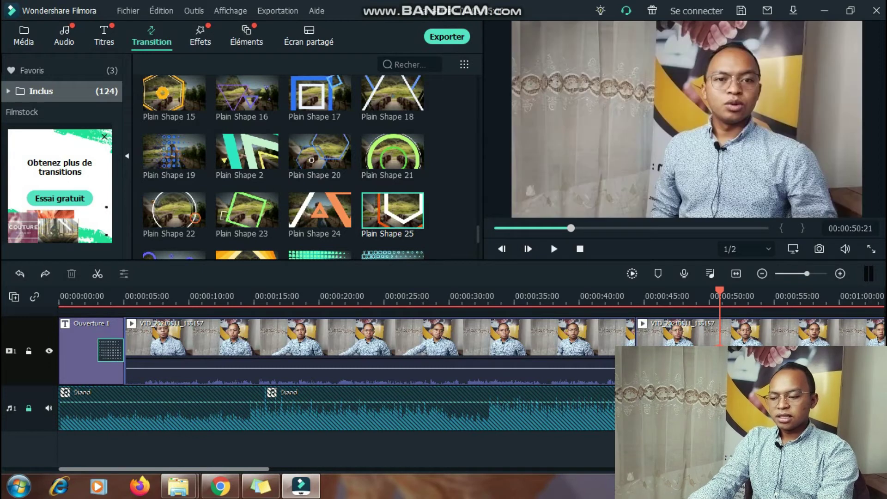
pyautogui.hotkey('ctrl', 'z')
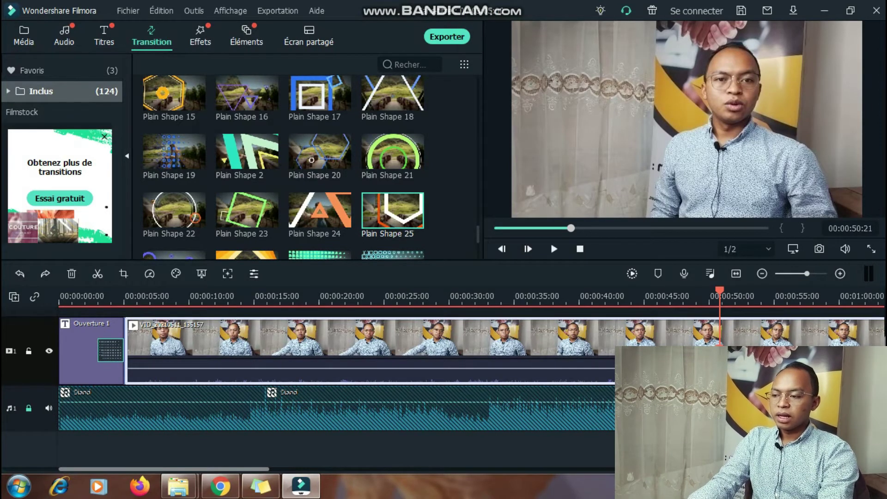
pyautogui.moveTo(249, 469); pyautogui.dragTo(589, 469)
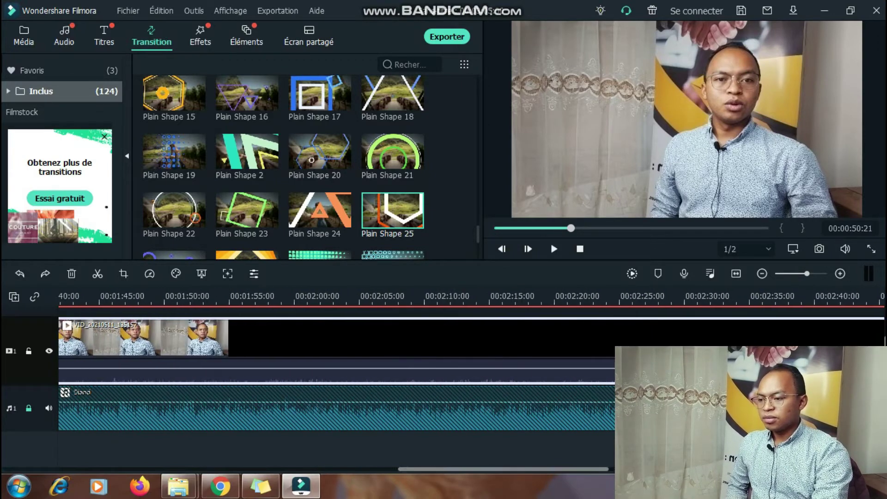
# - Show the Crédits Fin title templates, favourite Crédits 10 and preview it
pyautogui.click(104, 36)
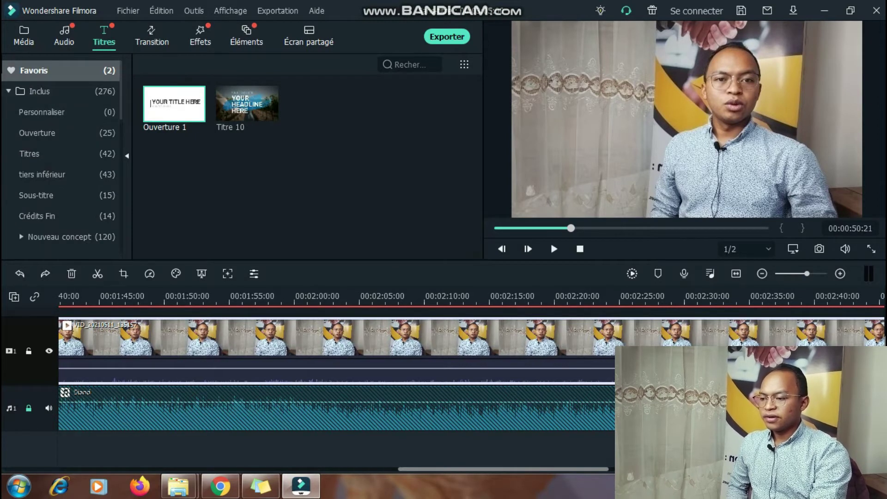
pyautogui.scroll(-1, 65, 116)
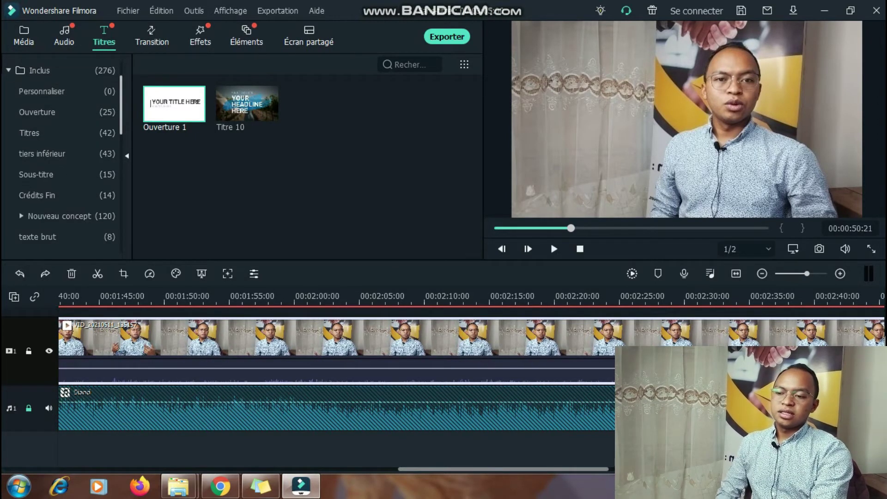
pyautogui.click(55, 195)
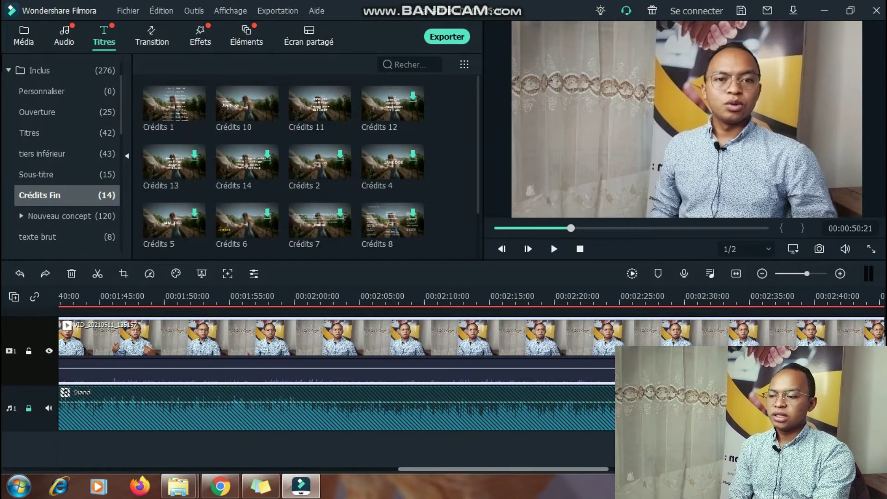
pyautogui.scroll(1, 55, 195)
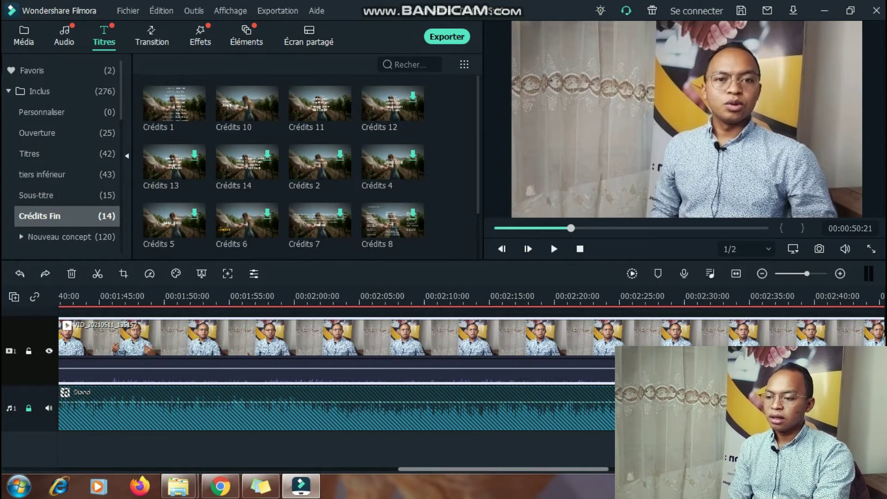
pyautogui.scroll(-2, 306, 161)
pyautogui.scroll(2, 306, 161)
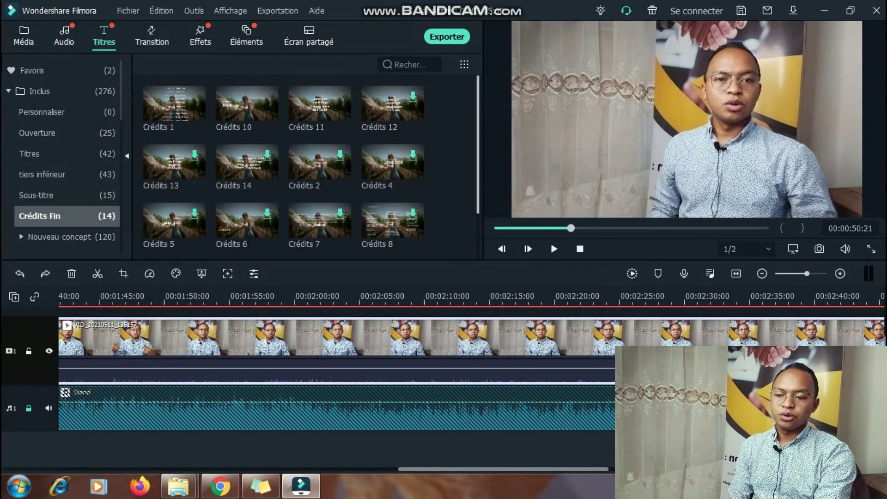
pyautogui.click(227, 96)
pyautogui.doubleClick(247, 104)
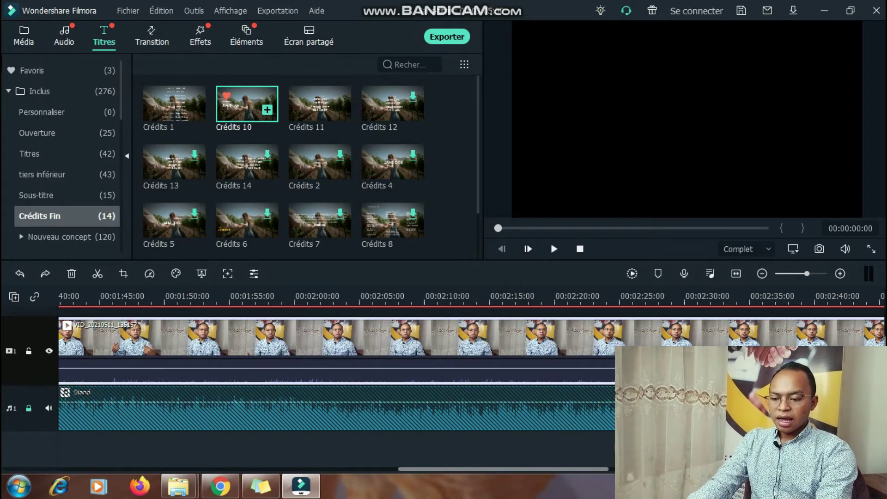
# - Re-favourite Crédits 10 and place it on the video track right after the interview clip
pyautogui.click(226, 96)
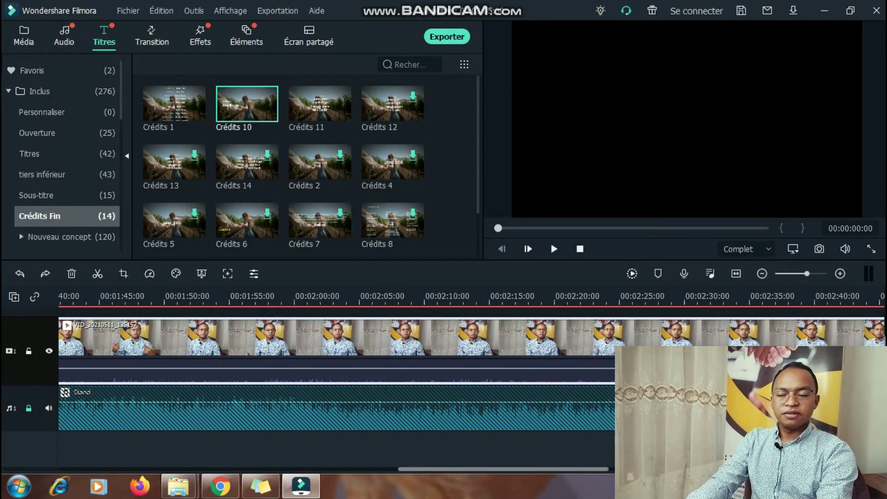
pyautogui.moveTo(503, 469); pyautogui.dragTo(613, 469)
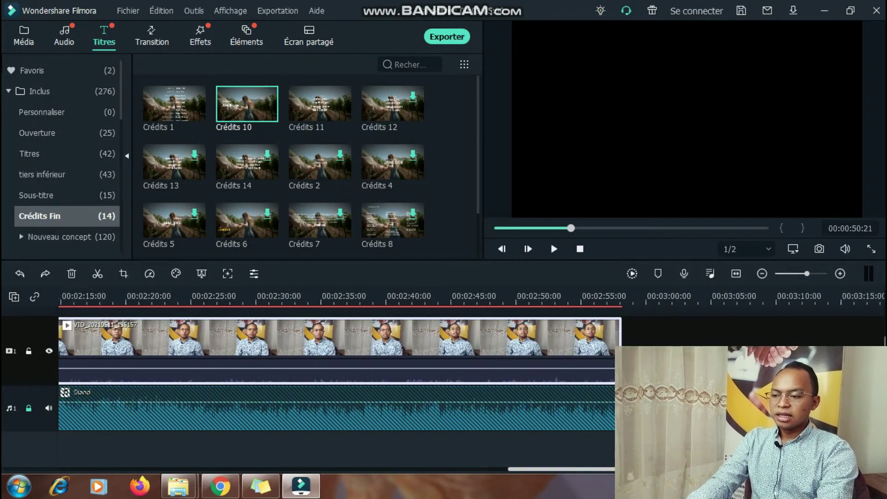
pyautogui.hscroll(3, 337, 351)
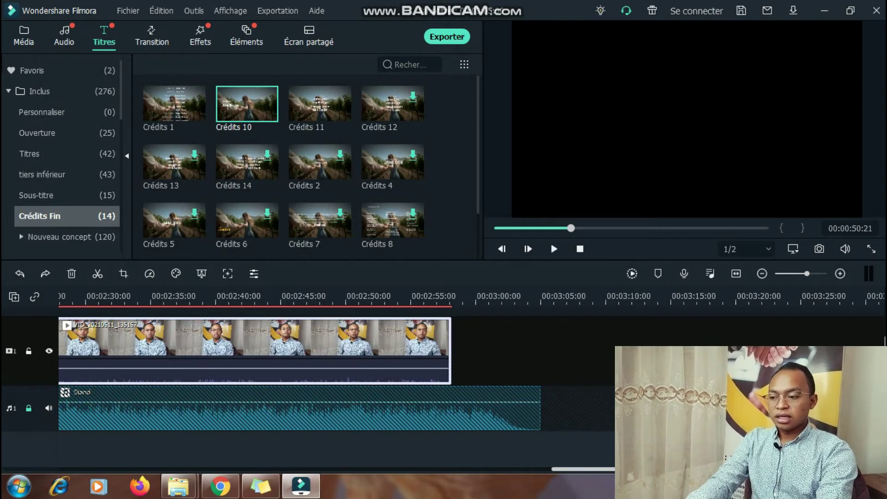
pyautogui.hscroll(1, 337, 351)
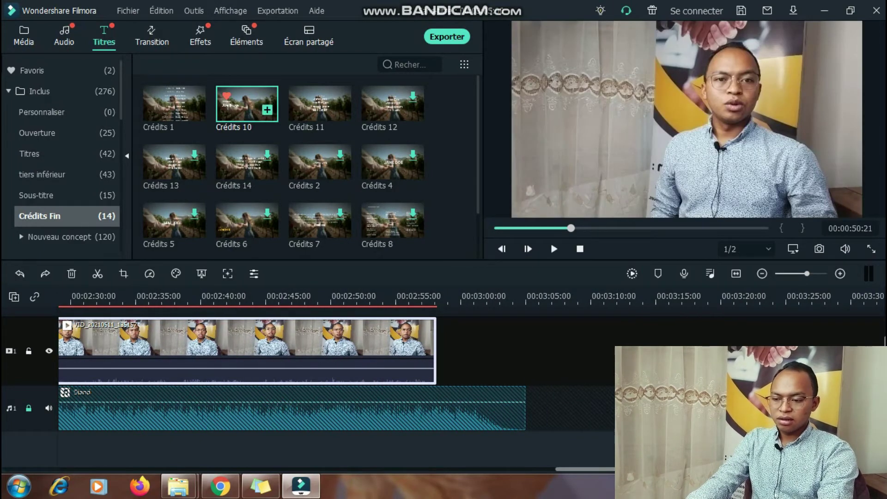
pyautogui.click(226, 96)
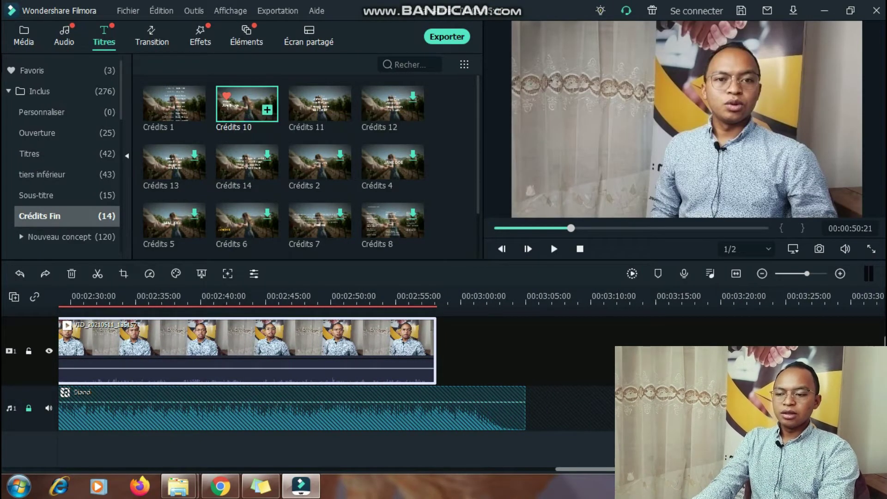
pyautogui.moveTo(247, 104); pyautogui.dragTo(469, 351)
# - Rewrite the left credit pair as 'Product by' above the creator's name
pyautogui.doubleClick(441, 353)
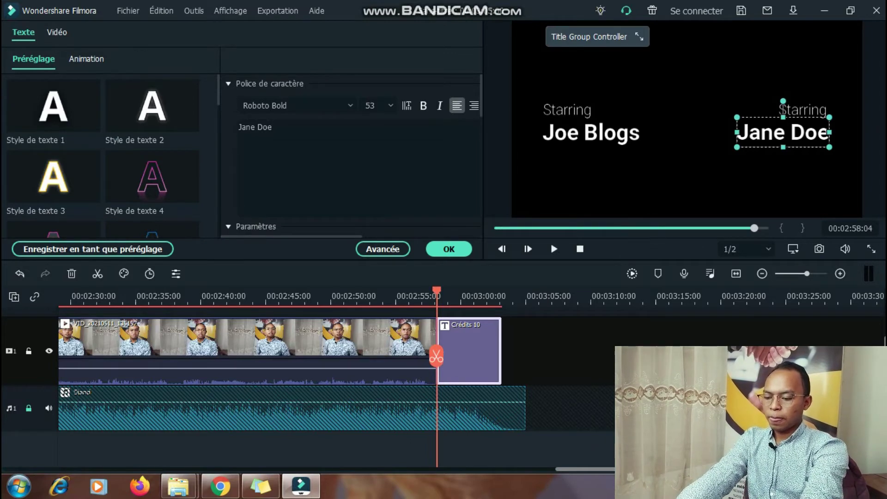
pyautogui.click(590, 133)
pyautogui.click(567, 110)
pyautogui.click(269, 128)
pyautogui.press('BackSpace')
pyautogui.press('BackSpace')
pyautogui.press('BackSpace')
pyautogui.press('BackSpace')
pyautogui.press('BackSpace')
pyautogui.press('BackSpace')
pyautogui.press('BackSpace')
pyautogui.press('BackSpace')
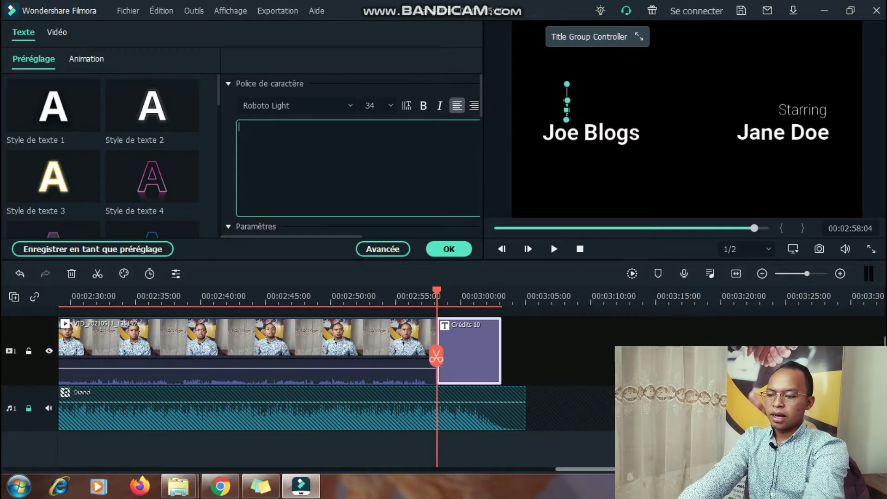
pyautogui.write('Produc')
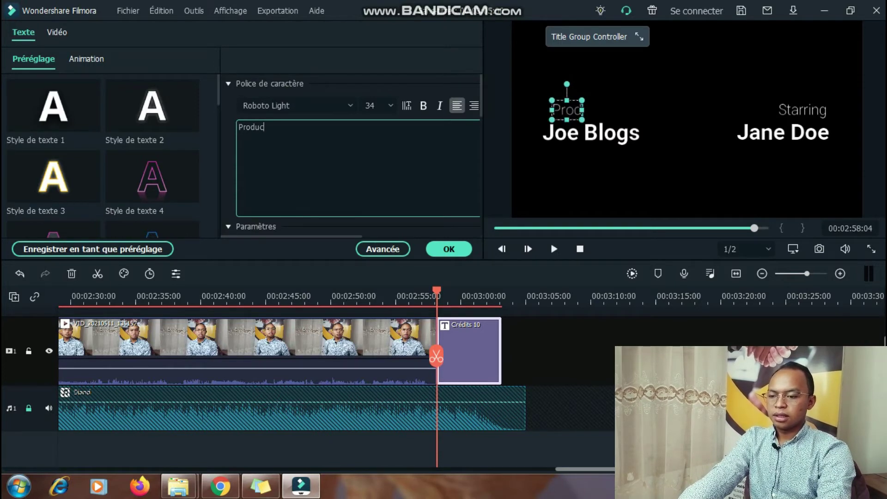
pyautogui.write('t by')
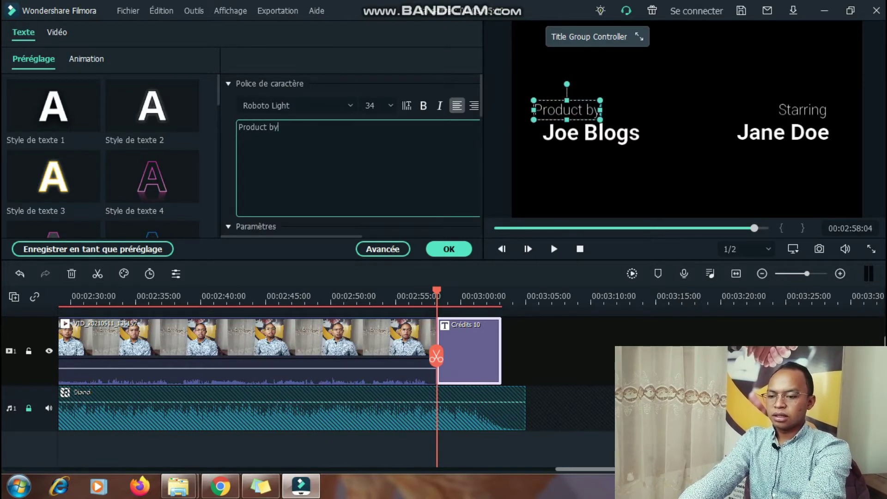
pyautogui.click(591, 133)
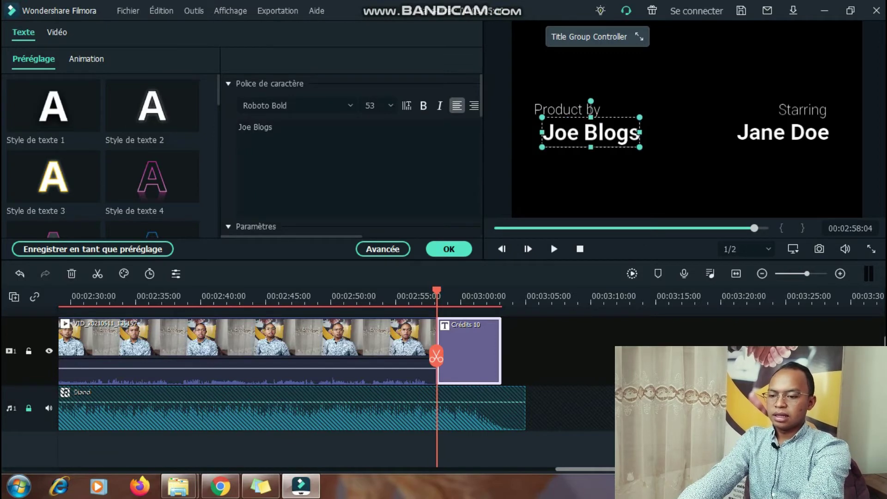
pyautogui.click(278, 128)
pyautogui.press('BackSpace')
pyautogui.press('BackSpace')
pyautogui.press('BackSpace')
pyautogui.press('BackSpace')
pyautogui.press('BackSpace')
pyautogui.press('BackSpace')
pyautogui.press('BackSpace')
pyautogui.press('BackSpace')
pyautogui.press('BackSpace')
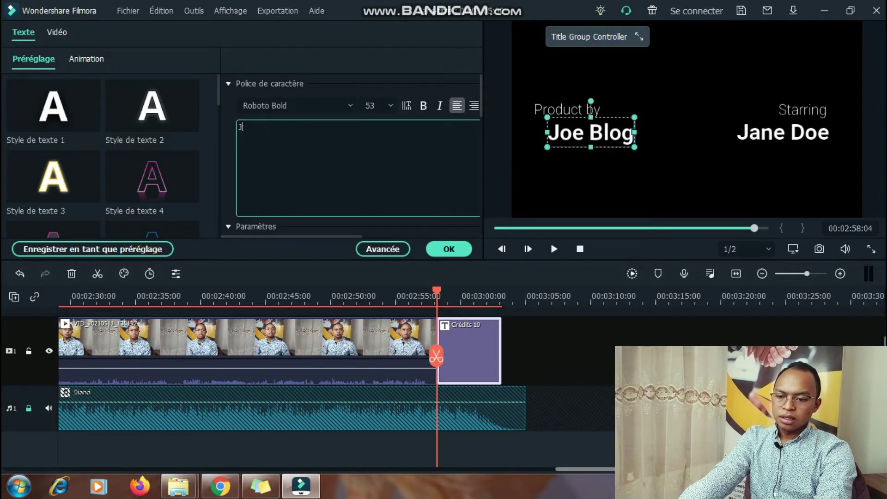
pyautogui.write('Tahiana')
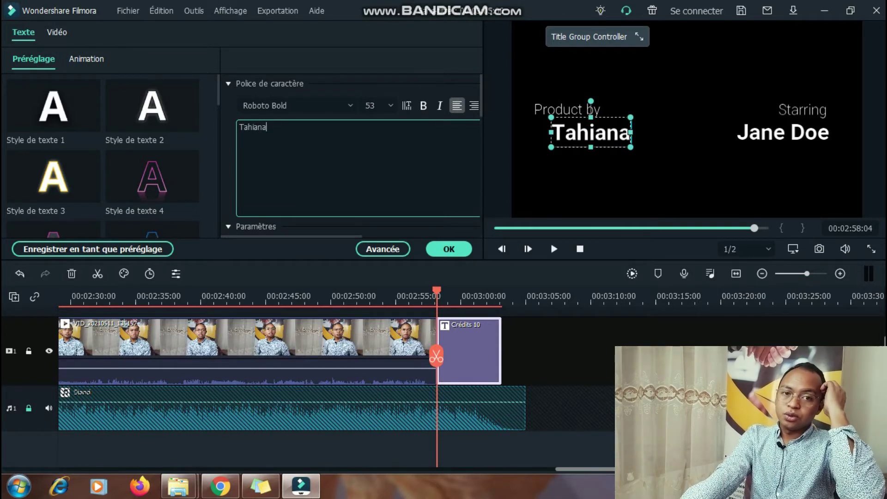
# - Rewrite the right credit pair as 'XXXX' over a second name and apply the changes
pyautogui.click(804, 110)
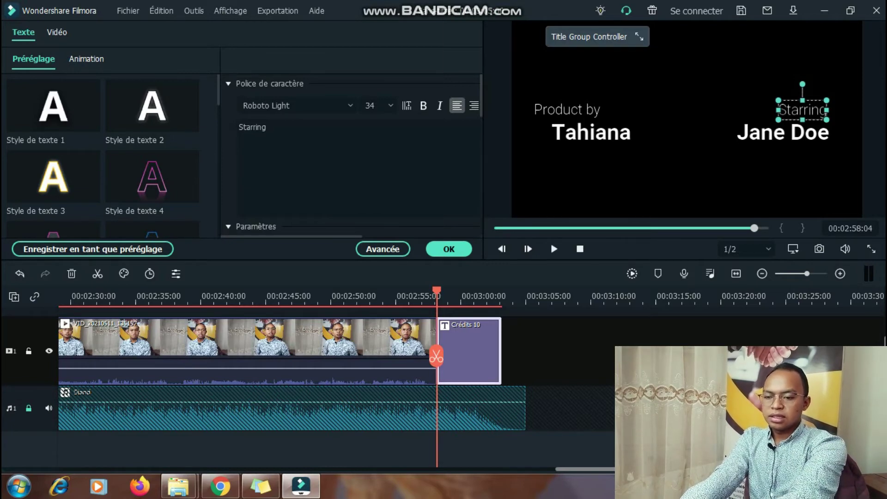
pyautogui.click(267, 127)
pyautogui.press('BackSpace')
pyautogui.press('BackSpace')
pyautogui.press('BackSpace')
pyautogui.press('BackSpace')
pyautogui.press('BackSpace')
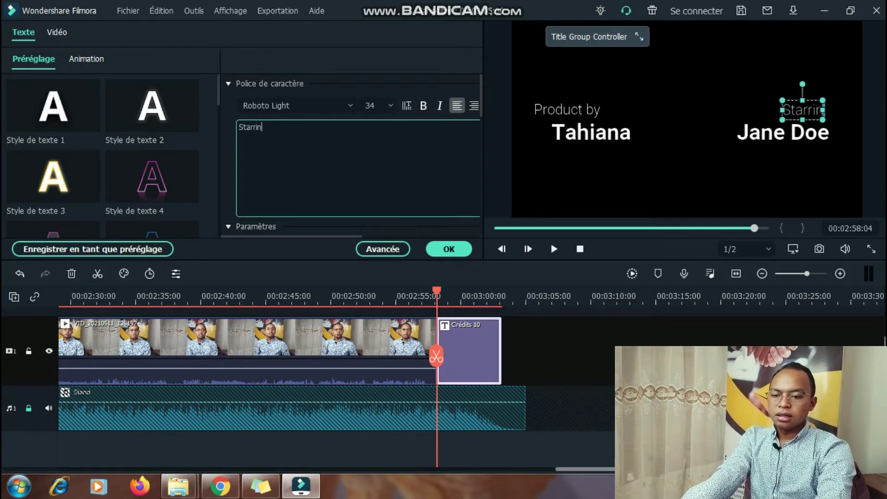
pyautogui.press('BackSpace')
pyautogui.press('BackSpace')
pyautogui.press('BackSpace')
pyautogui.write('XXXX')
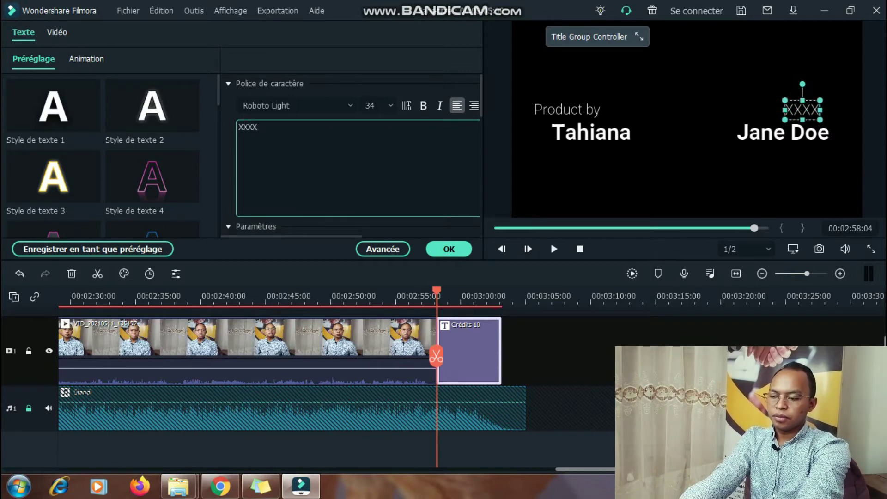
pyautogui.click(782, 132)
pyautogui.click(272, 127)
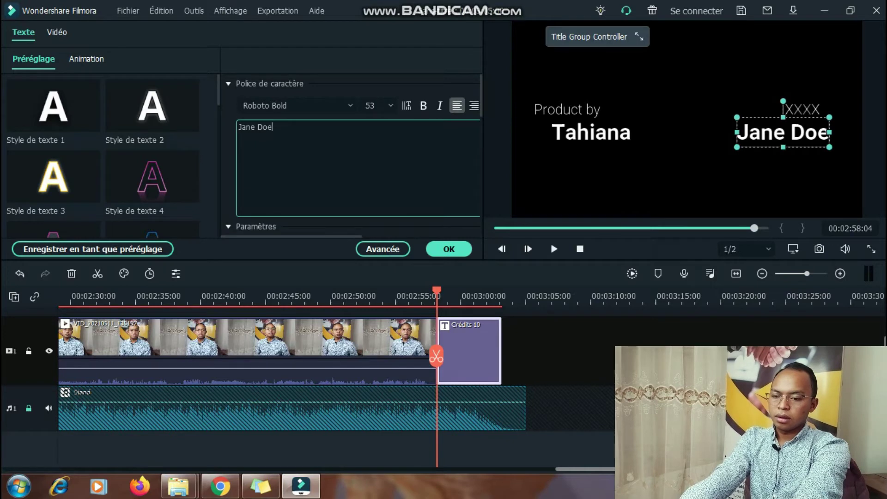
pyautogui.press('BackSpace')
pyautogui.press('BackSpace')
pyautogui.press('BackSpace')
pyautogui.press('BackSpace')
pyautogui.press('BackSpace')
pyautogui.press('BackSpace')
pyautogui.press('BackSpace')
pyautogui.press('BackSpace')
pyautogui.write('CORAB')
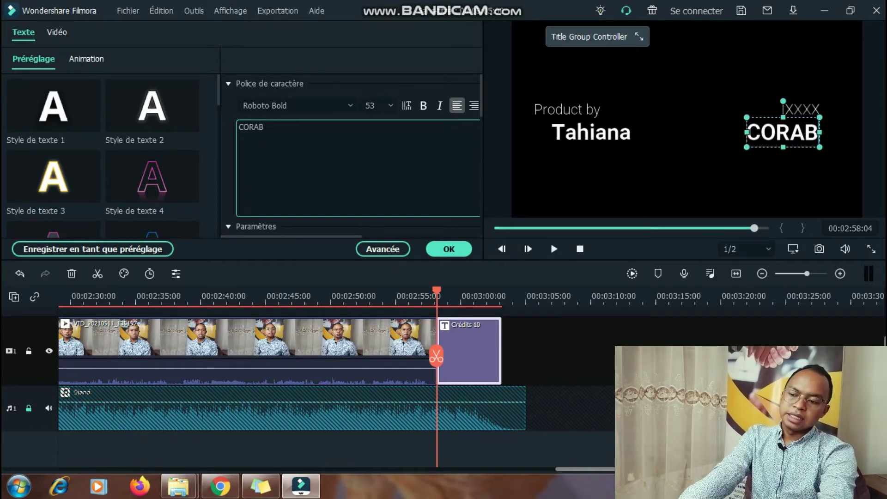
pyautogui.press('BackSpace')
pyautogui.press('BackSpace')
pyautogui.write('BAN')
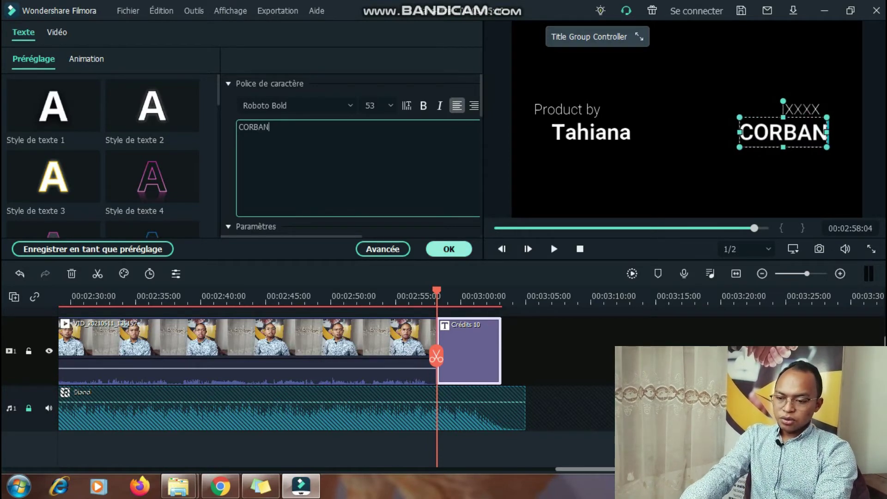
pyautogui.click(448, 248)
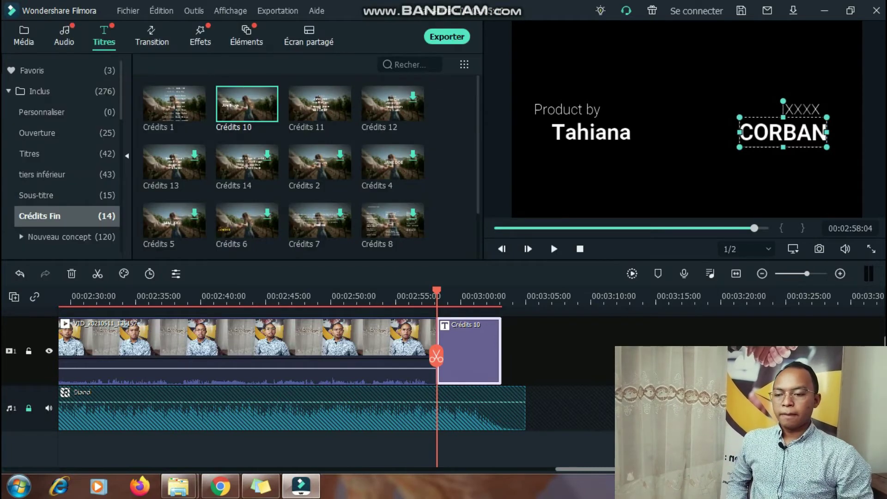
pyautogui.click(554, 248)
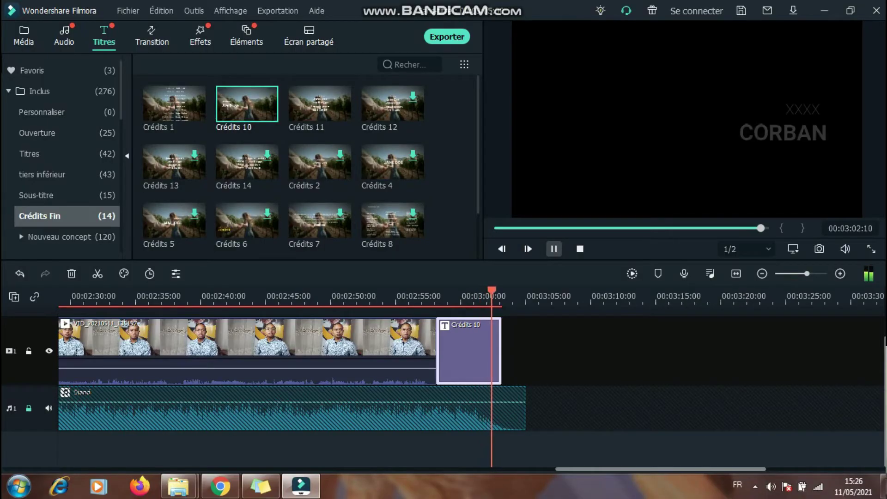
pyautogui.press('space')
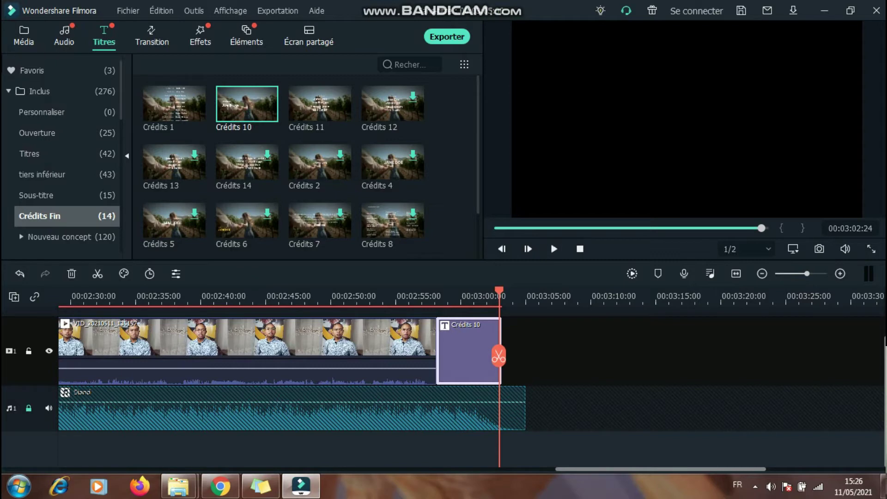
pyautogui.moveTo(661, 469); pyautogui.dragTo(524, 469)
pyautogui.hscroll(-15, 471, 351)
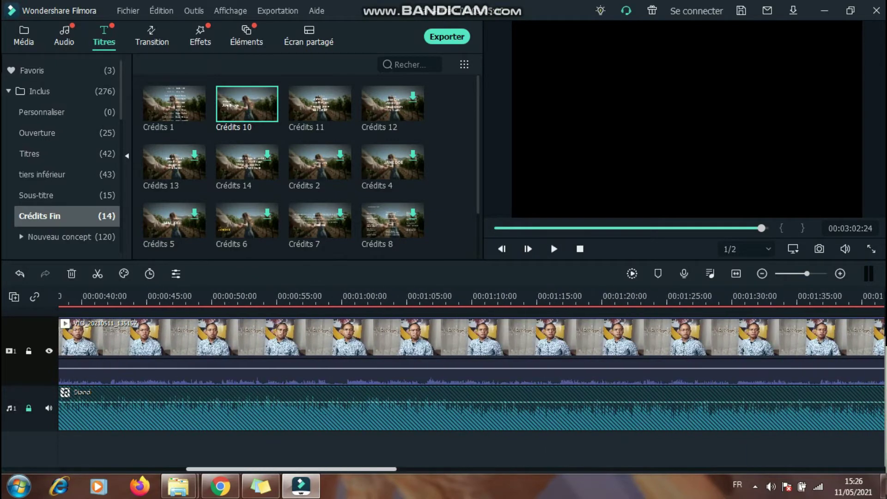
pyautogui.hscroll(20, 471, 351)
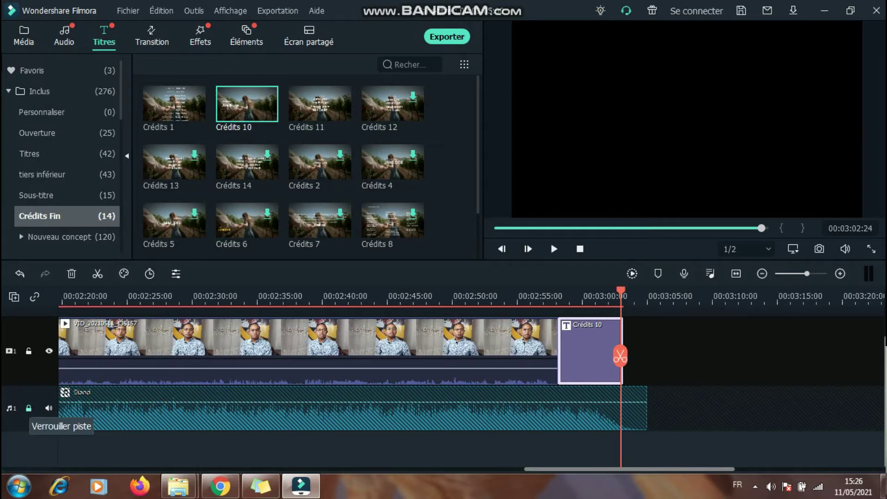
# - Unlock audio track 1 and lock video track 1
pyautogui.click(28, 408)
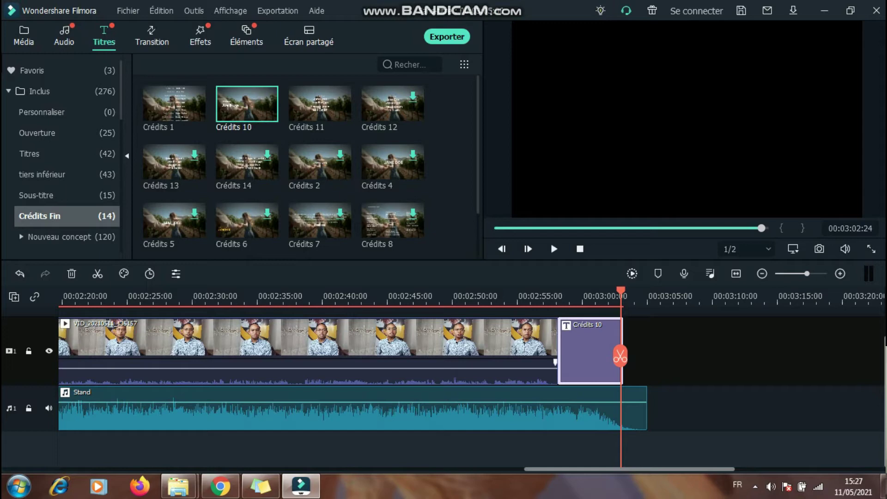
pyautogui.click(28, 351)
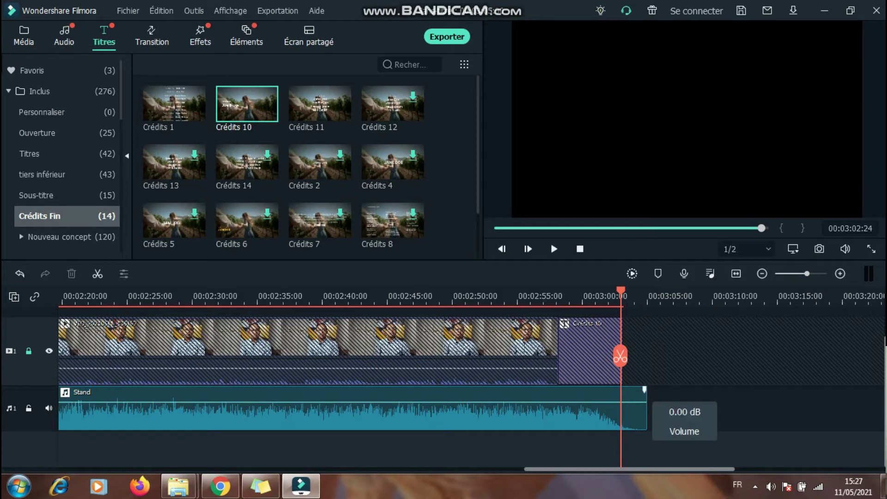
# - Split the Stand music where the credits end and move the playhead past the cut
pyautogui.click(619, 356)
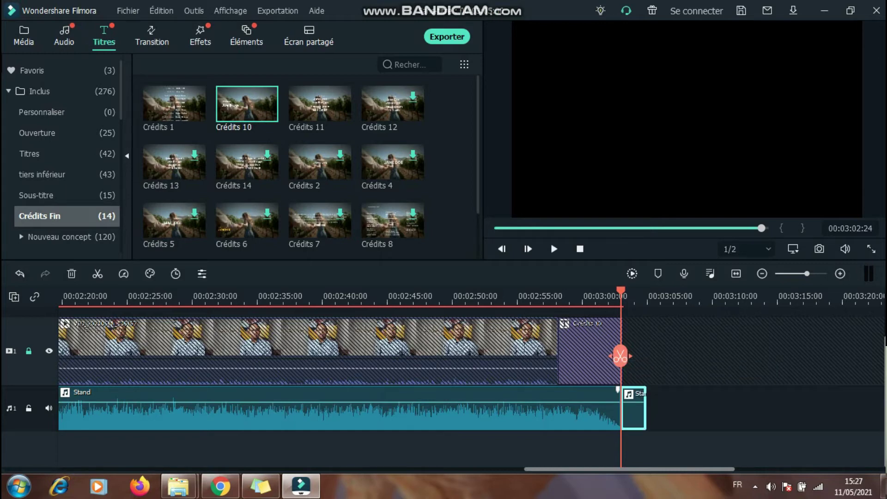
pyautogui.moveTo(620, 356); pyautogui.dragTo(646, 361)
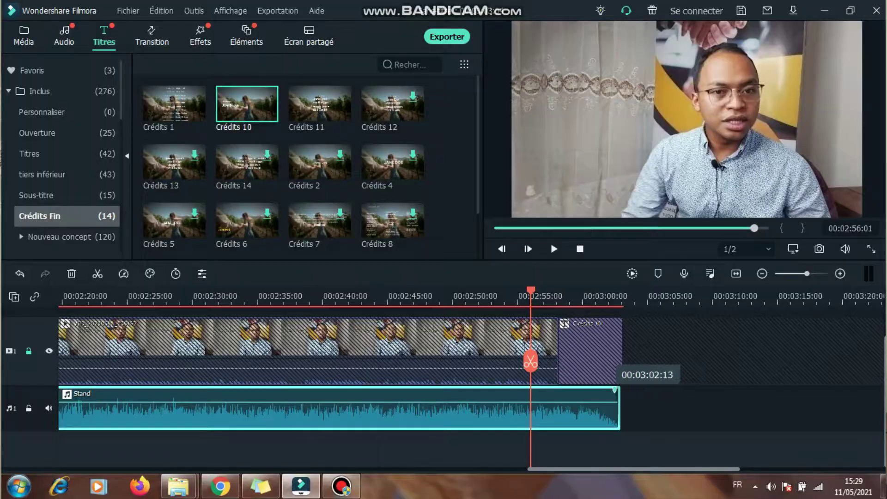
# - Drag the Stand music's fade-out so it begins at 00:02:58:04
pyautogui.moveTo(607, 389); pyautogui.dragTo(577, 390)
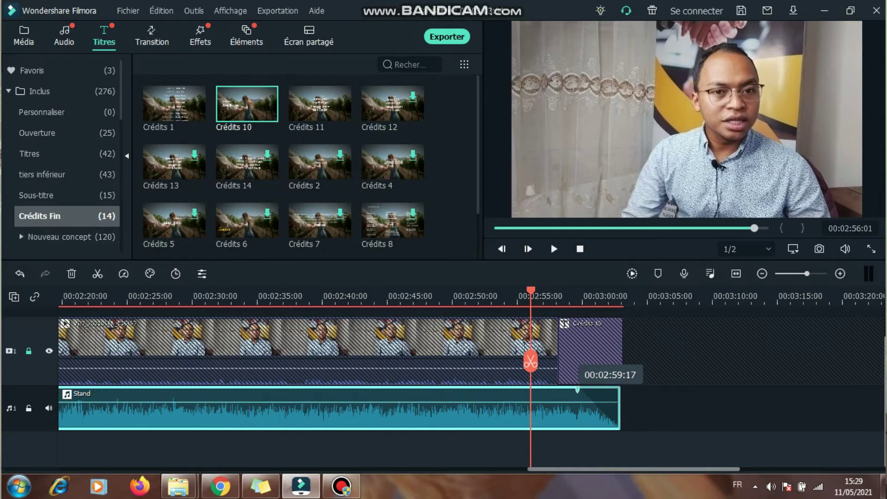
pyautogui.moveTo(575, 389); pyautogui.dragTo(574, 390)
pyautogui.moveTo(572, 389); pyautogui.dragTo(557, 389)
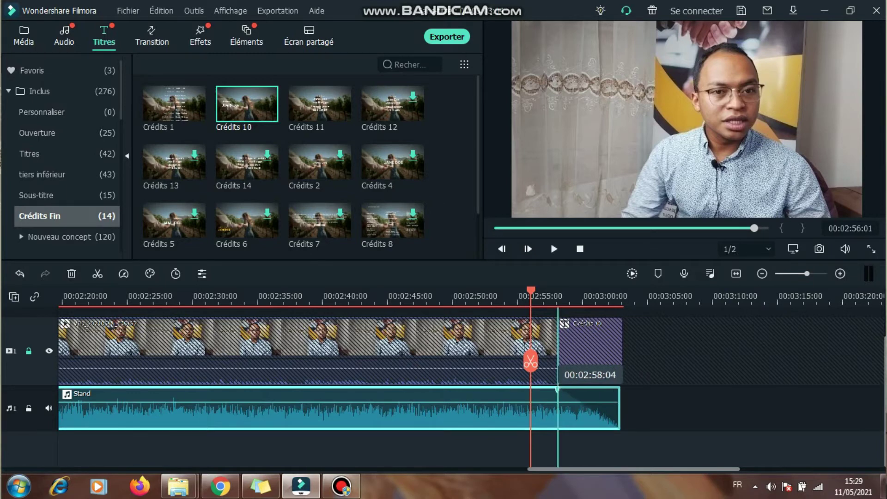
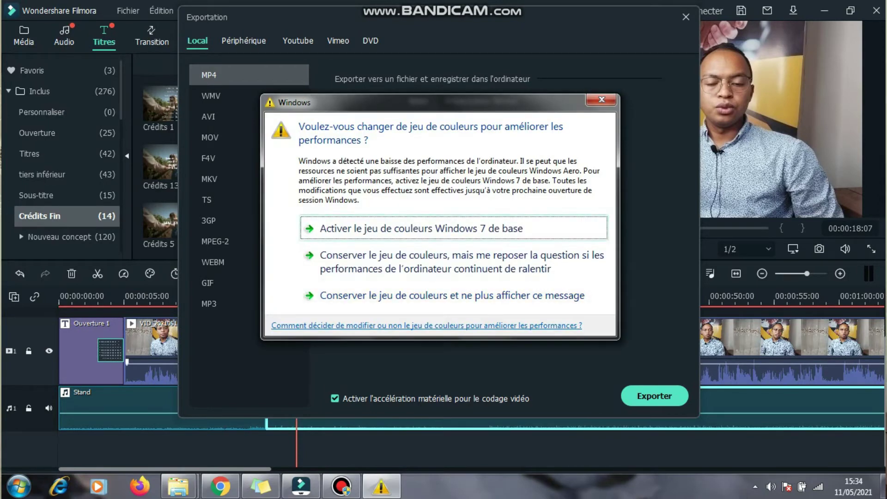
# - Close the colour-scheme warning and open the export Paramètres showing quality, video and audio encoding
pyautogui.click(601, 100)
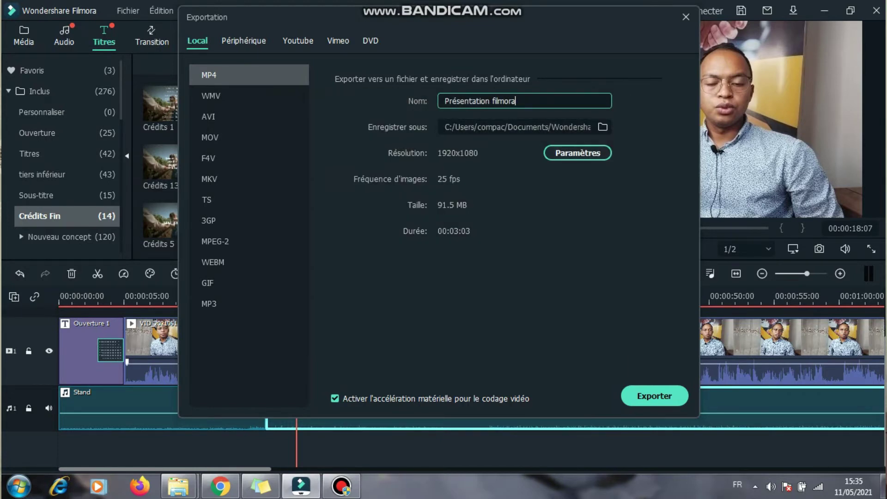
pyautogui.click(577, 153)
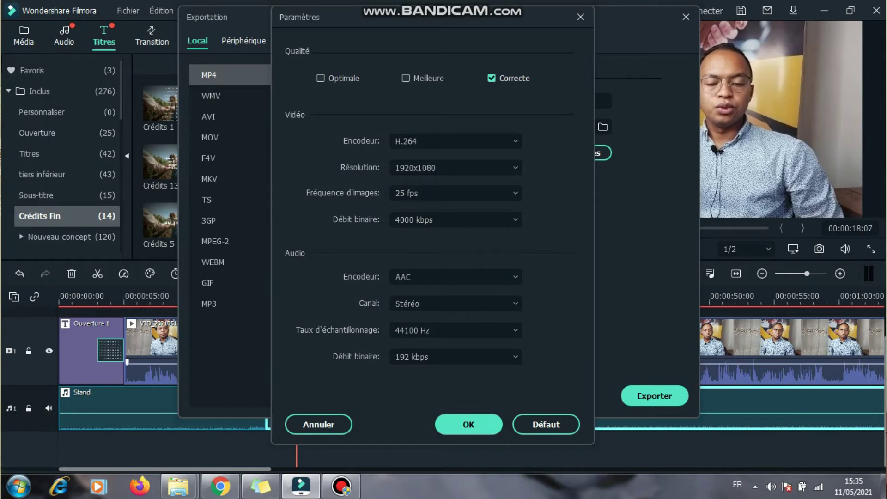
# - Choose Meilleure quality so the video bitrate becomes 8000 kbps, and confirm
pyautogui.click(406, 78)
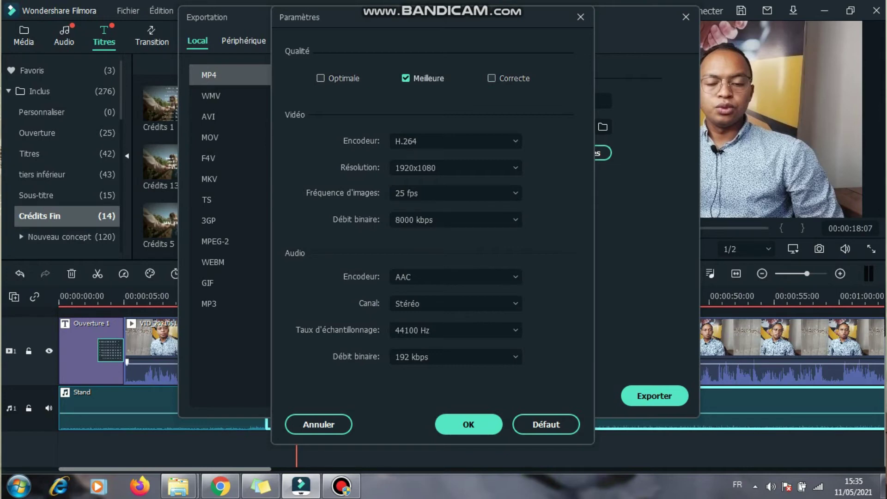
pyautogui.click(468, 424)
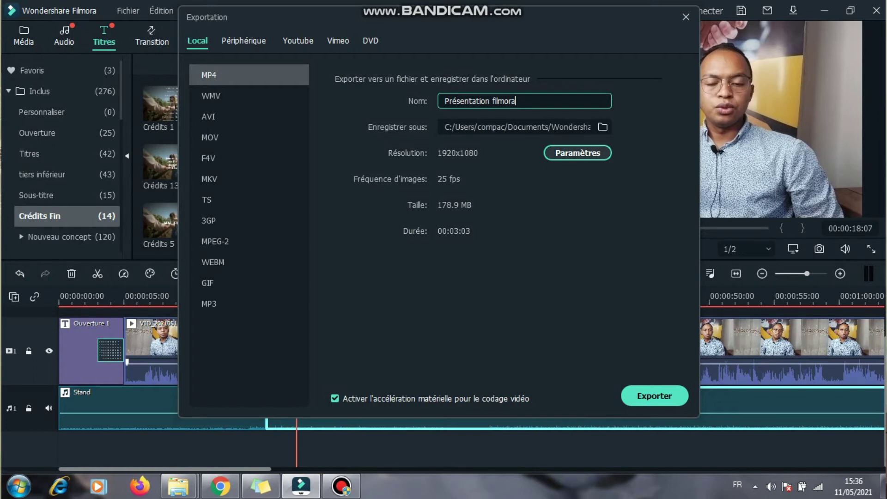
pyautogui.click(578, 152)
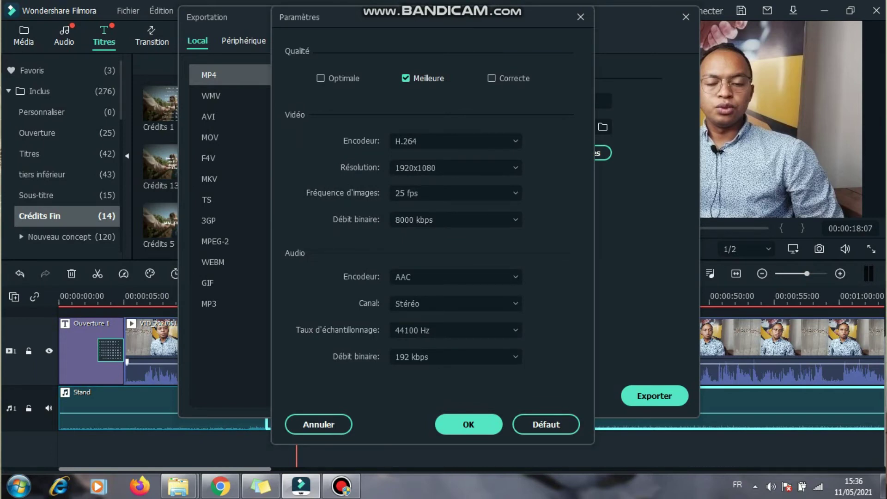
pyautogui.click(455, 357)
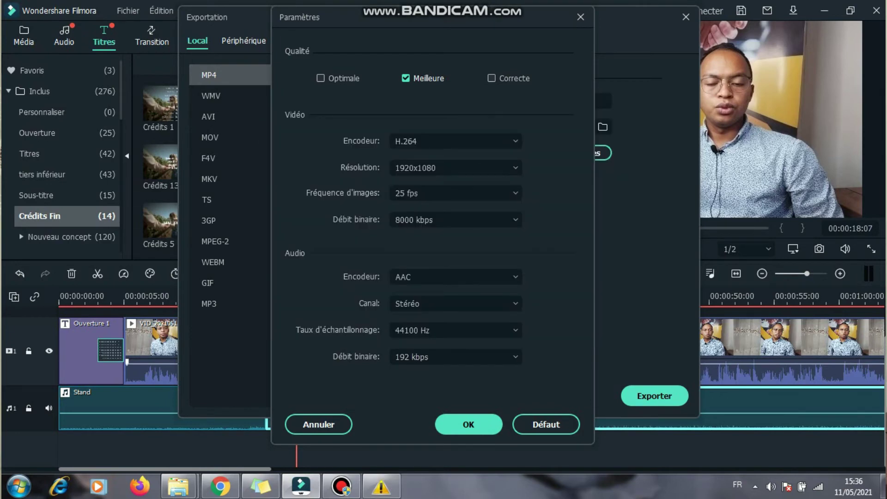
pyautogui.click(456, 357)
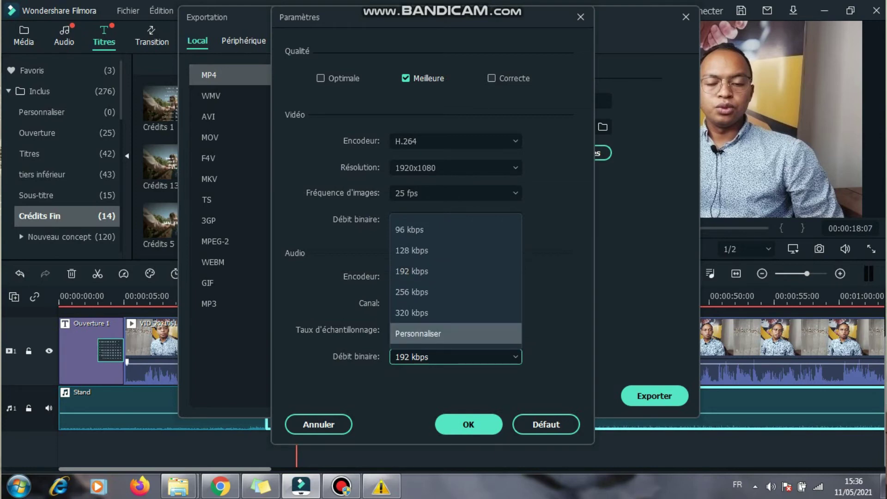
pyautogui.press('Escape')
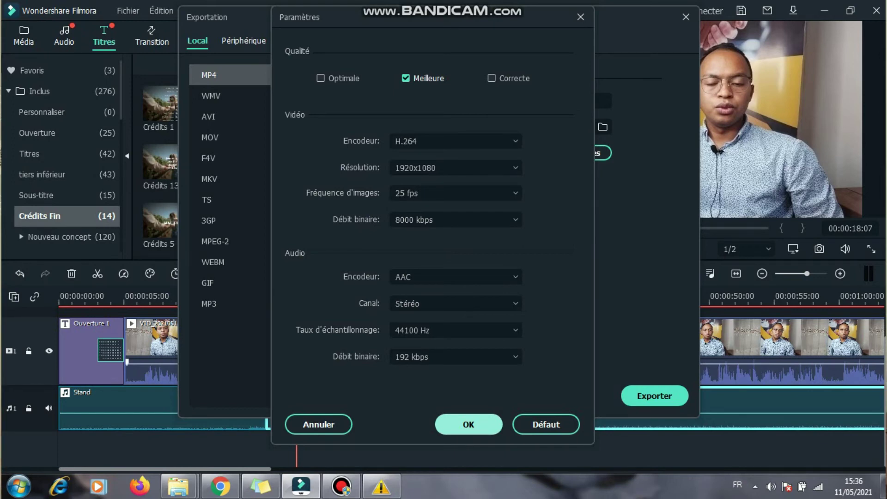
pyautogui.click(468, 424)
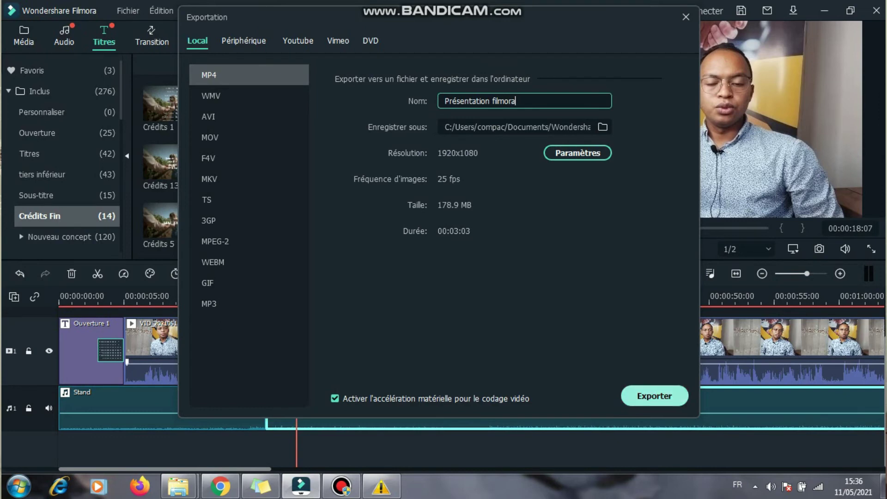
# - Start rendering Présentation filmora.mp4, abandon it at 1%, and select the interview clip
pyautogui.click(654, 396)
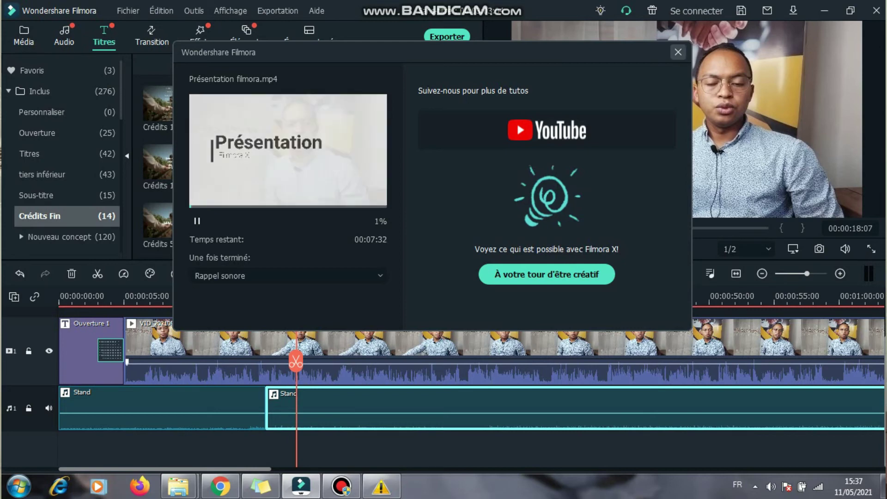
pyautogui.click(678, 51)
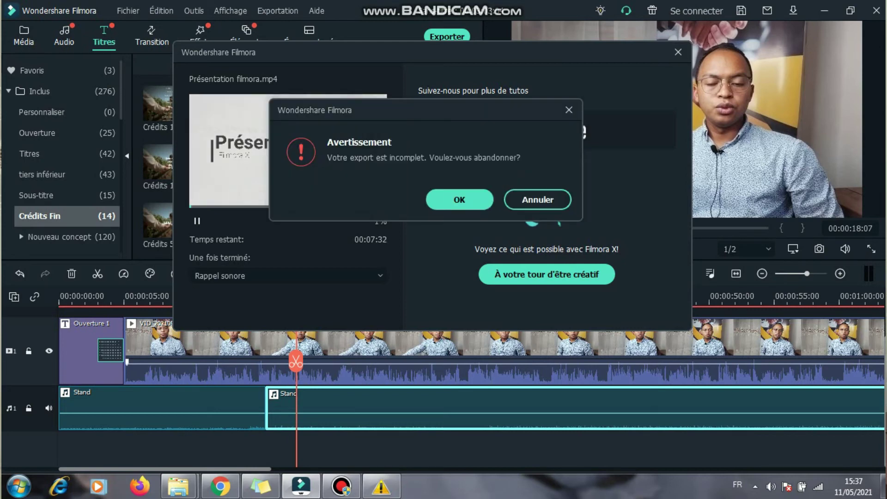
pyautogui.click(537, 200)
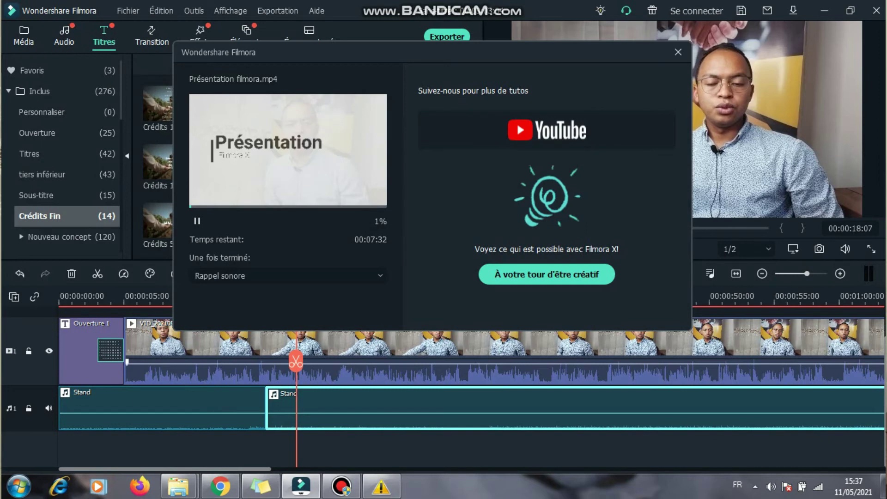
pyautogui.click(678, 51)
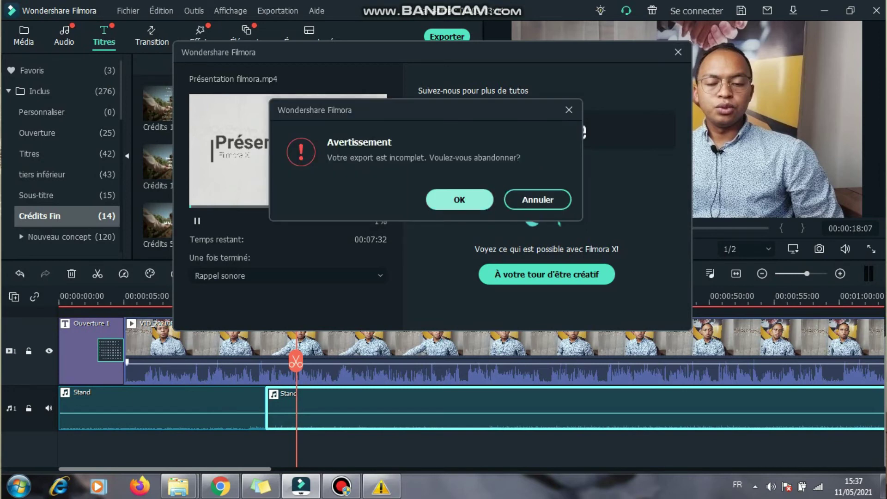
pyautogui.click(459, 200)
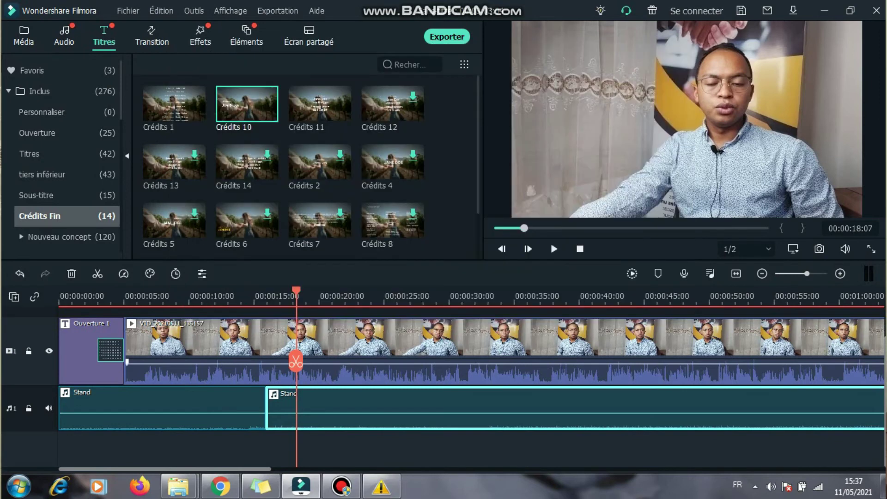
pyautogui.click(489, 351)
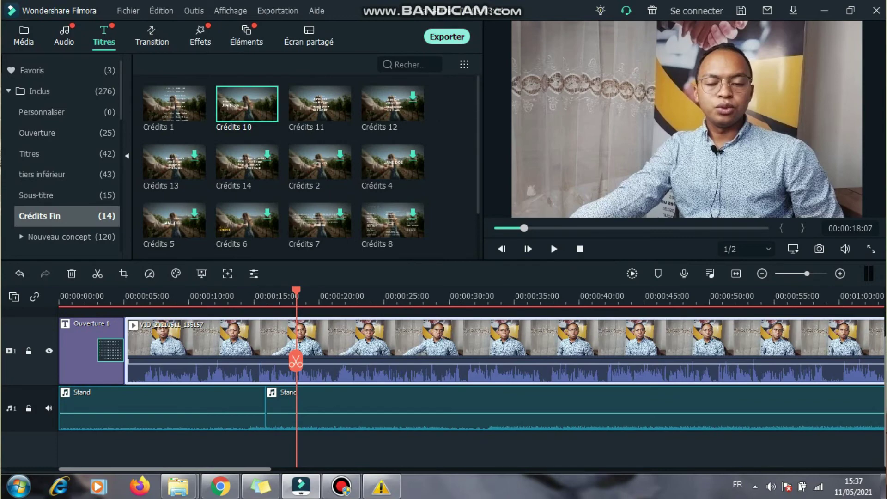
# - Reopen the Exportation dialog from the editor's Exporter button
pyautogui.click(447, 36)
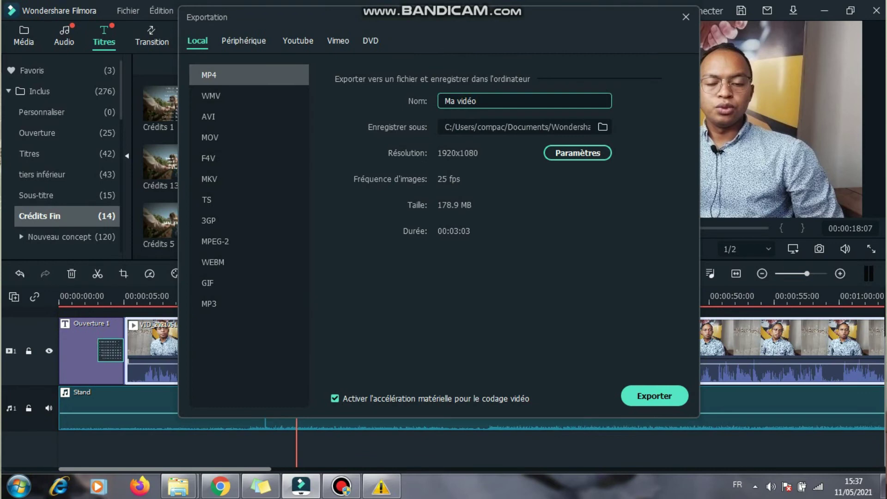